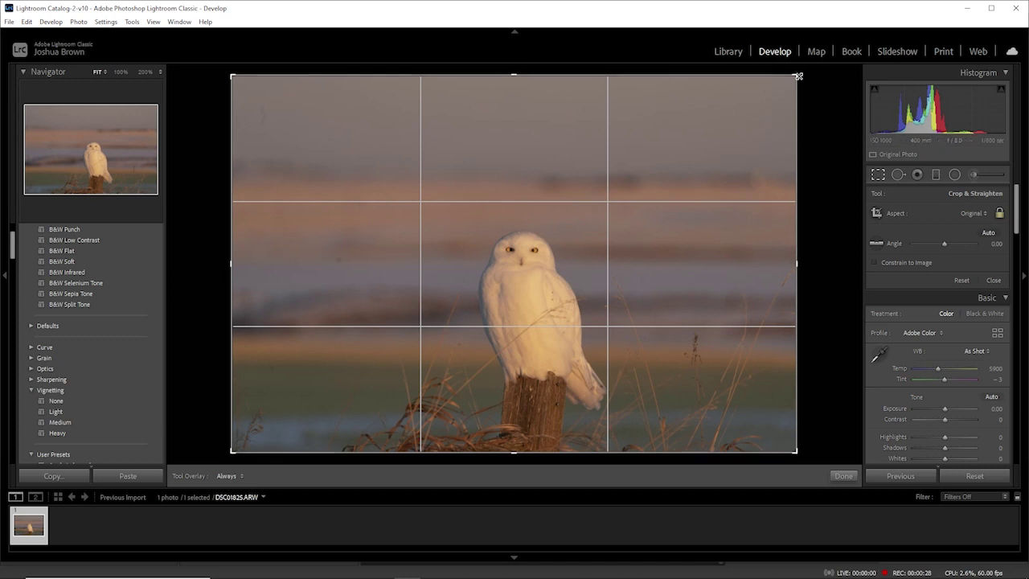
Crop the photo tighter around the owl at the original aspect ratio and set the white balance temperature to 6912.
{"action": "left_click_drag", "start_coordinate": [796, 76], "coordinate": [753, 114]}
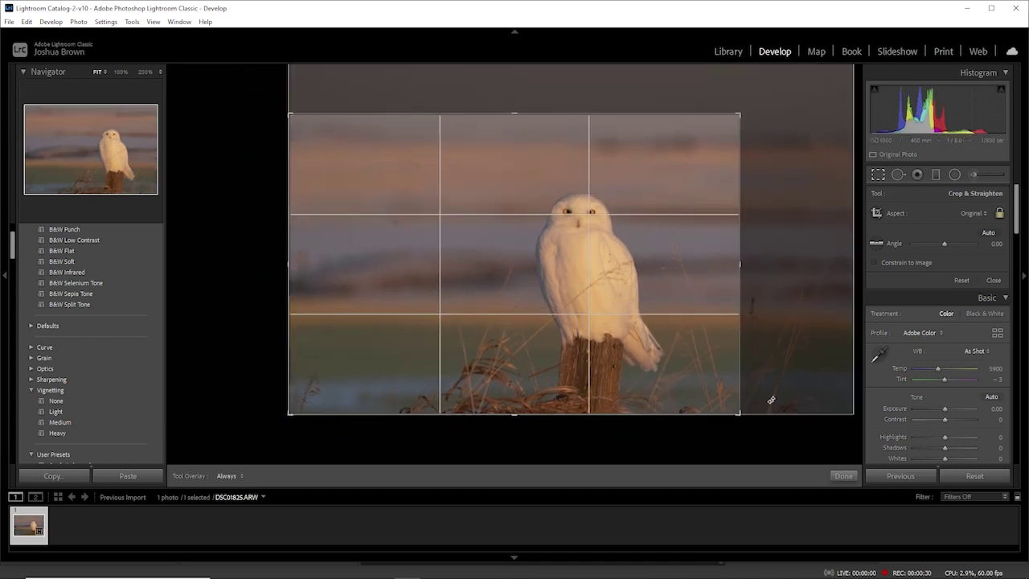
{"action": "left_click", "coordinate": [843, 476]}
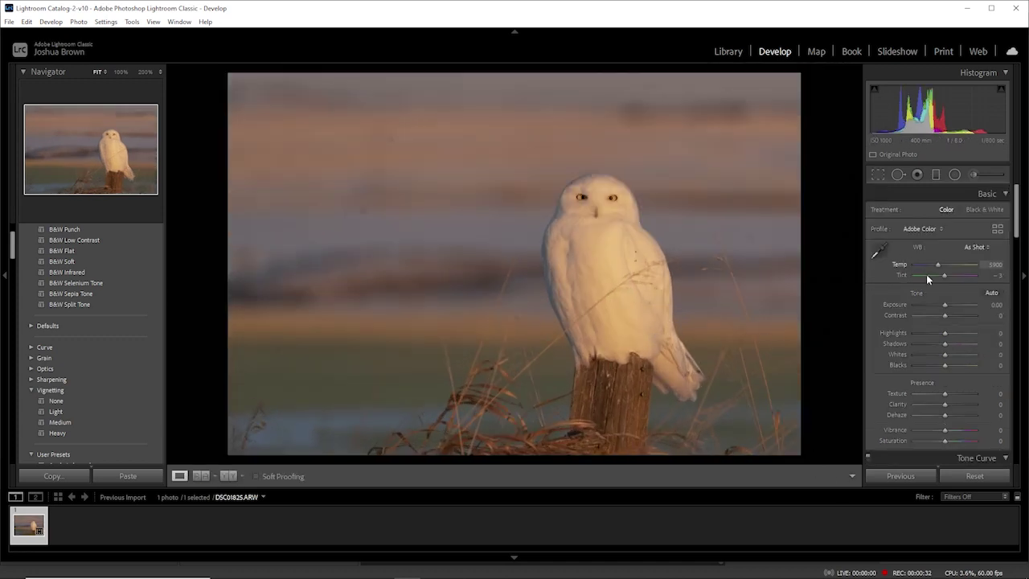
{"action": "mouse_move", "coordinate": [941, 270]}
{"action": "left_mouse_down"}
{"action": "mouse_move", "coordinate": [968, 261]}
{"action": "mouse_move", "coordinate": [946, 264]}
{"action": "left_mouse_up"}
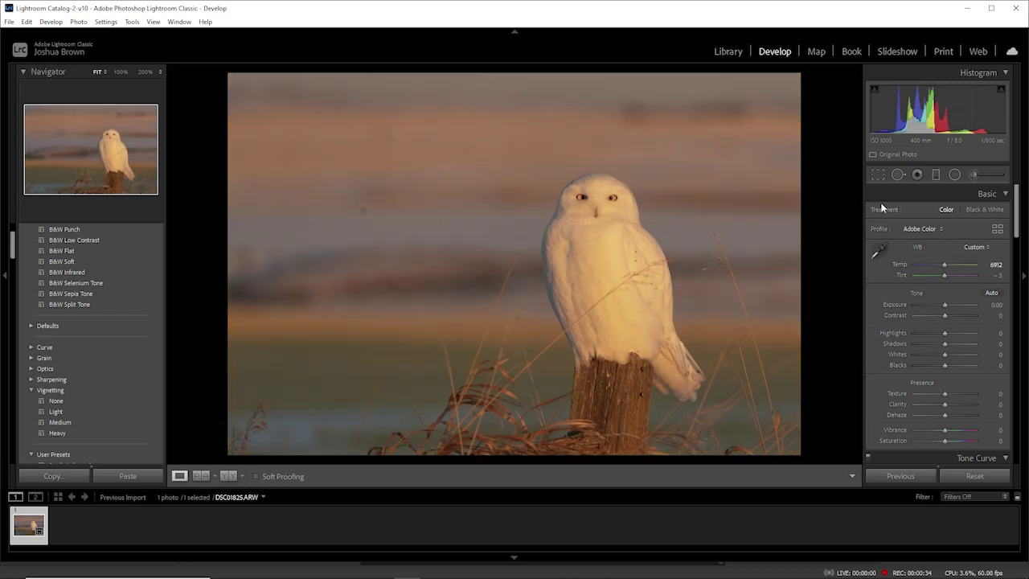
Recrop the photo to a 4 x 5 / 8 x 10 portrait at full image height, with the owl right of centre.
{"action": "left_click", "coordinate": [876, 181]}
{"action": "left_click", "coordinate": [977, 214]}
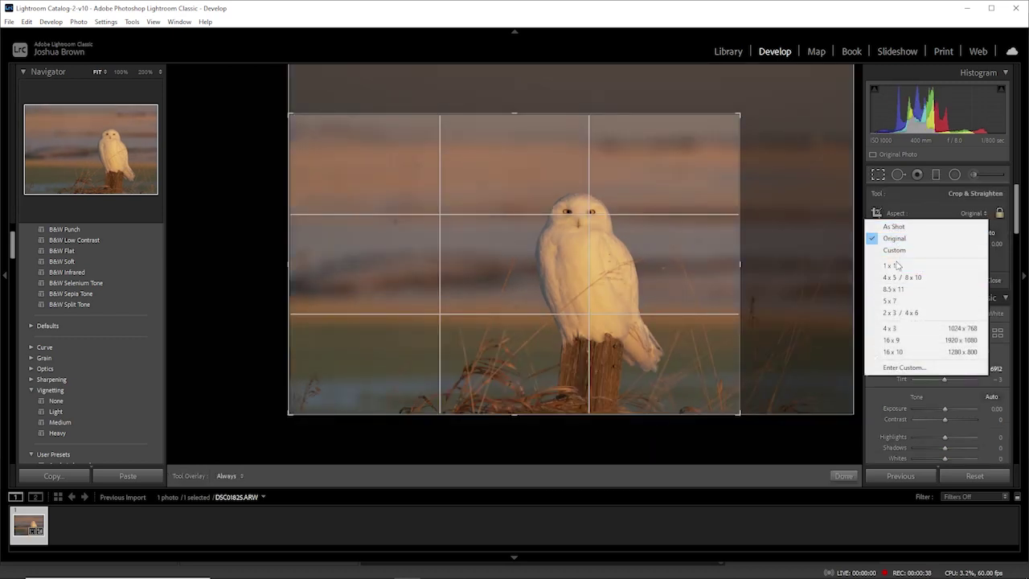
{"action": "left_click", "coordinate": [906, 281]}
{"action": "left_click_drag", "start_coordinate": [710, 116], "coordinate": [661, 58]}
{"action": "left_click_drag", "start_coordinate": [599, 219], "coordinate": [540, 219]}
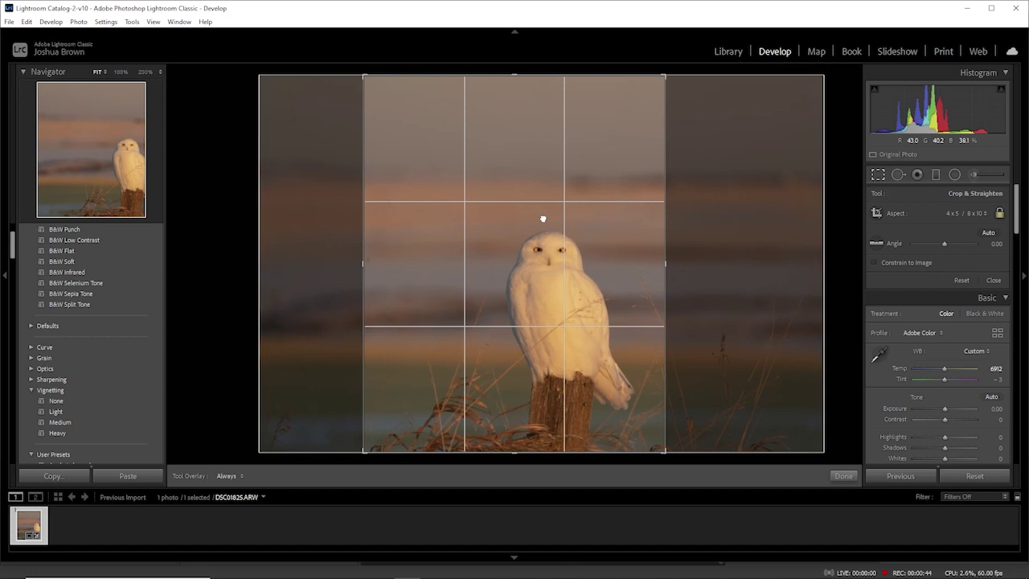
{"action": "left_click", "coordinate": [841, 475]}
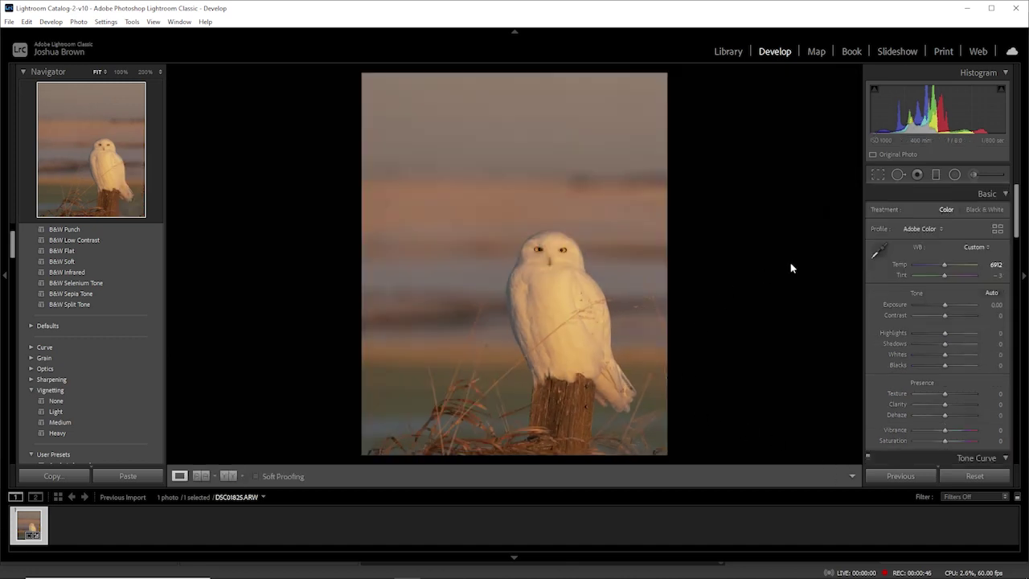
Set the white balance by sampling a neutral spot in the background beside the owl, and compare before and after.
{"action": "left_click", "coordinate": [879, 254]}
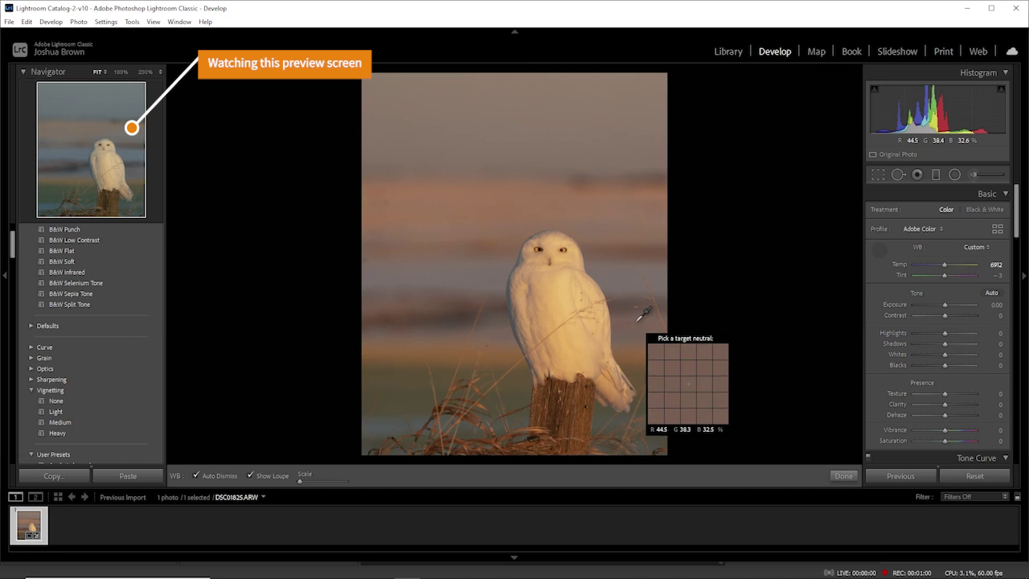
{"action": "left_click", "coordinate": [643, 314]}
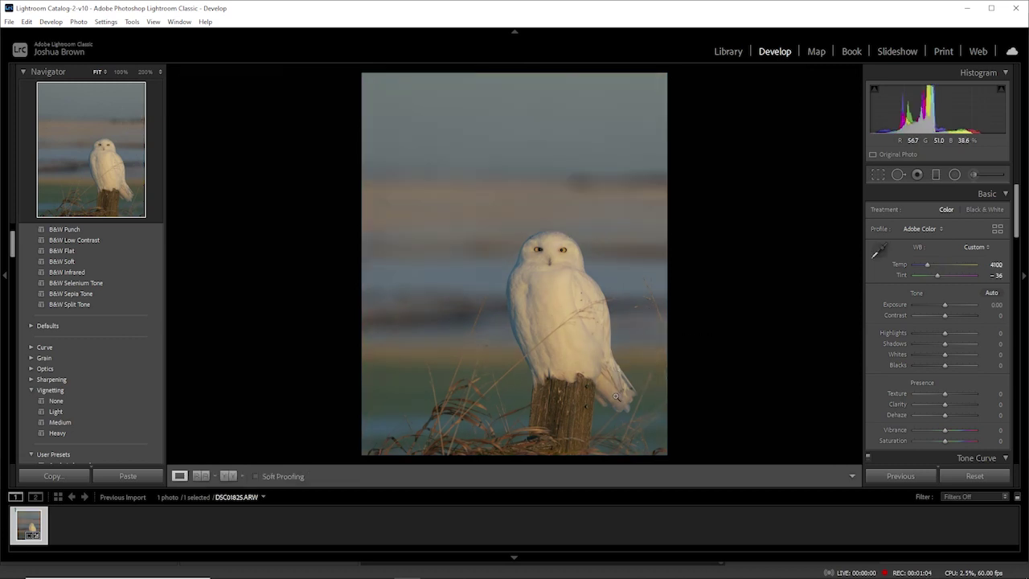
{"action": "key", "text": "backslash"}
{"action": "key", "text": "backslash"}
{"action": "key", "text": "backslash"}
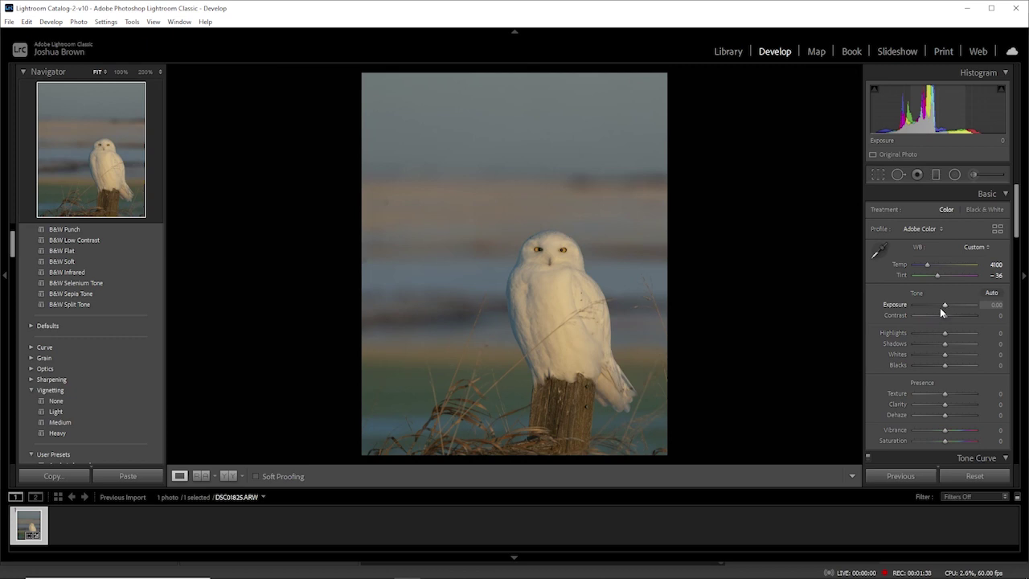
Raise the photo's Exposure to +0.20.
{"action": "scroll", "coordinate": [940, 307], "scroll_direction": "up", "scroll_amount": 2}
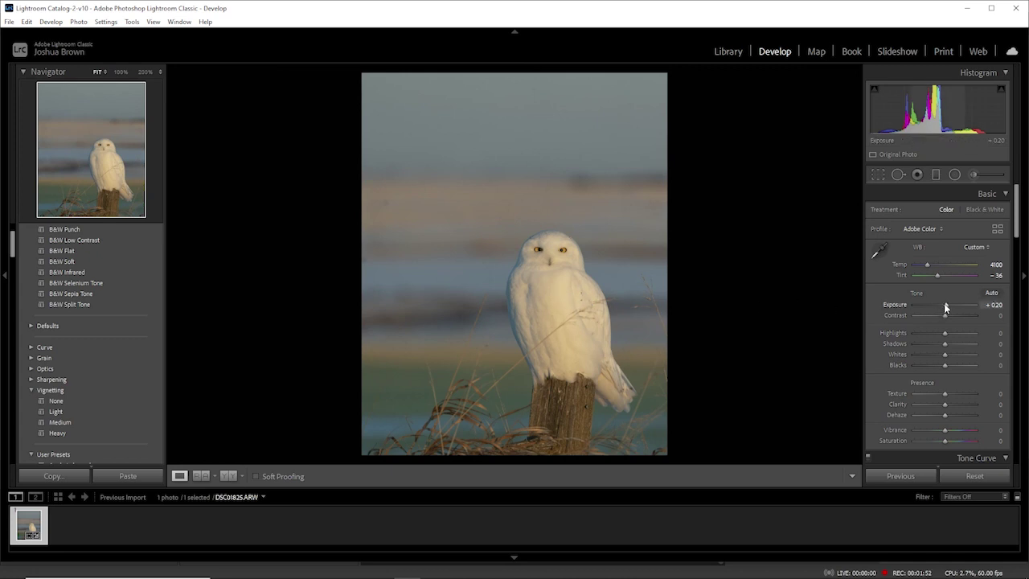
{"action": "key", "text": "Up"}
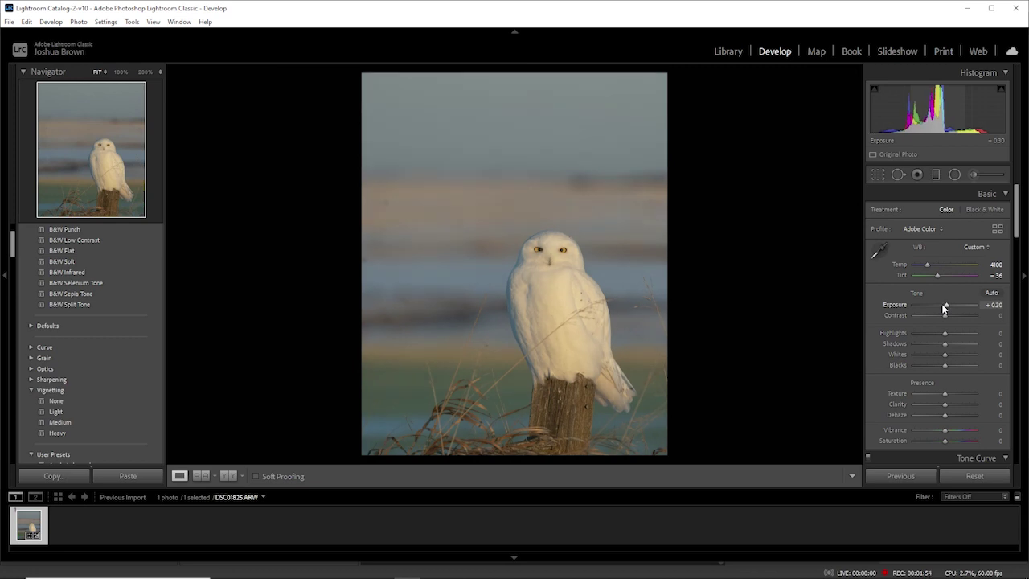
{"action": "key", "text": "Down"}
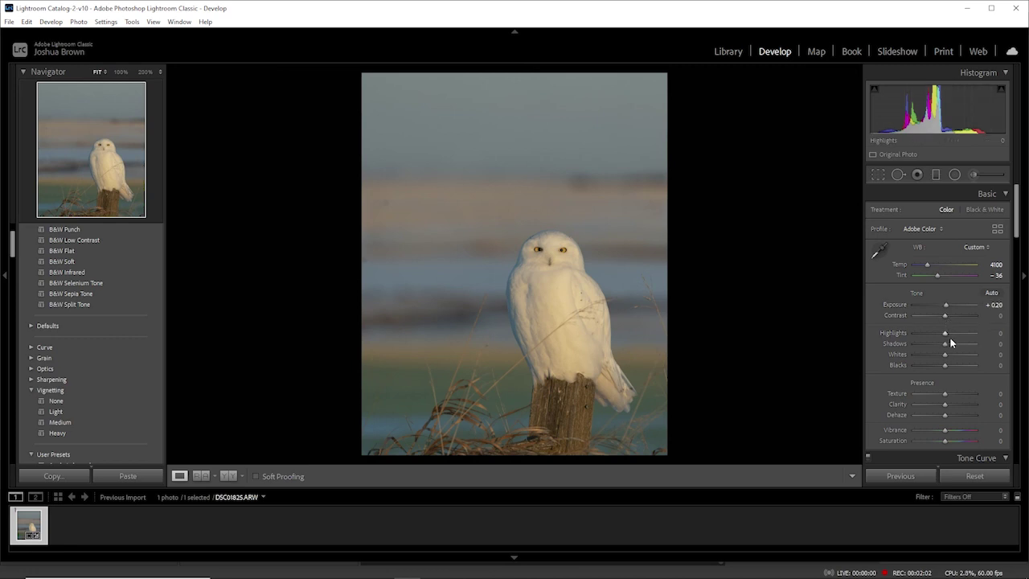
Set Highlights to +25 and compare the photo with its unedited version.
{"action": "left_click_drag", "start_coordinate": [945, 332], "coordinate": [957, 335]}
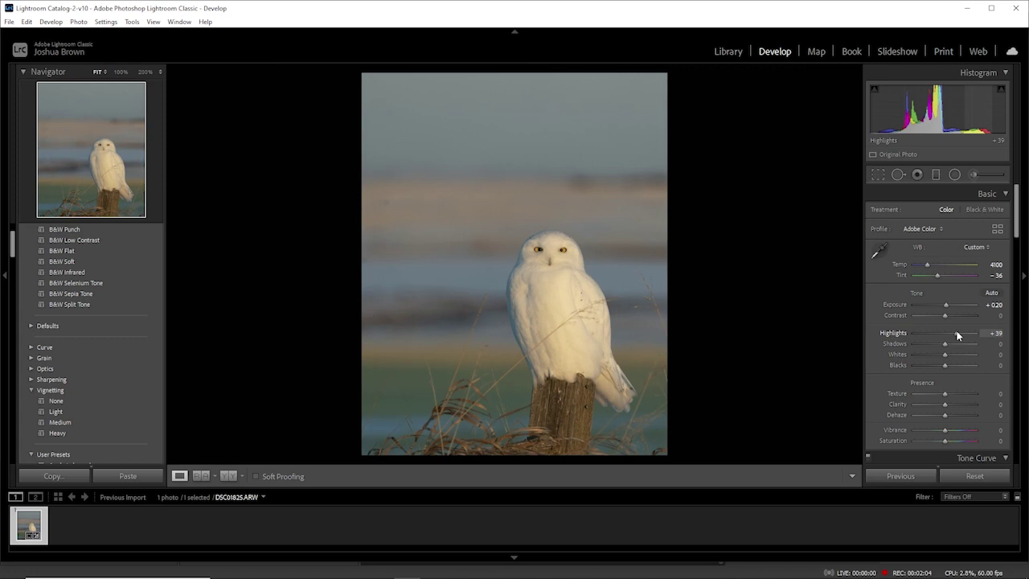
{"action": "double_click", "coordinate": [956, 334]}
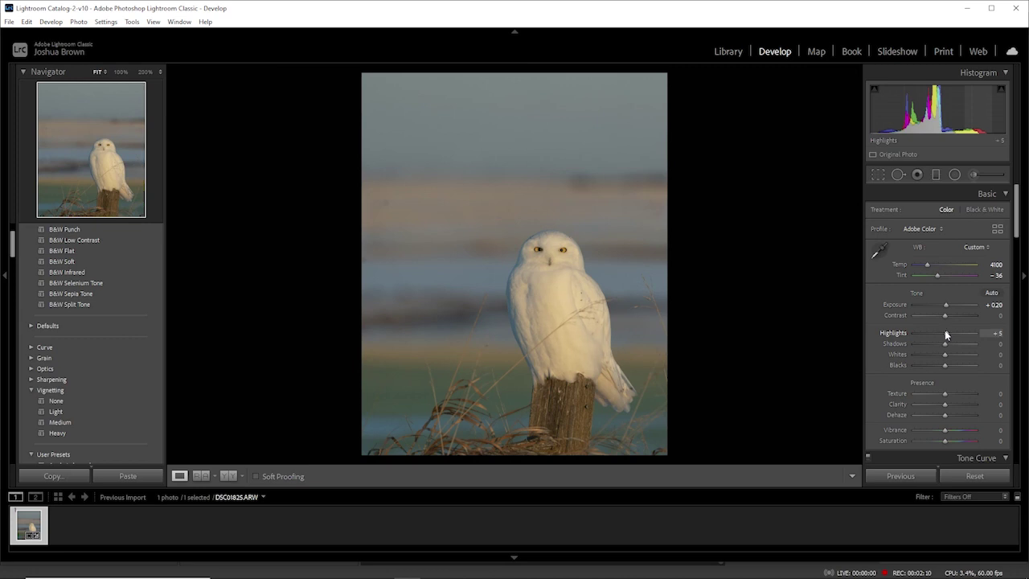
{"action": "key", "text": "Up"}
{"action": "key", "text": "Up"}
{"action": "key", "text": "Up"}
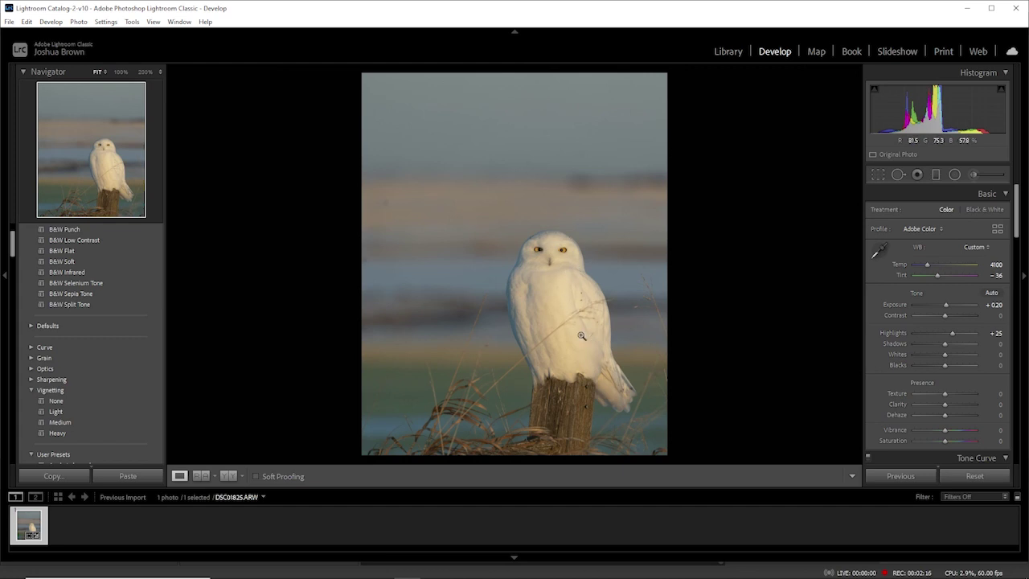
{"action": "key", "text": "backslash"}
{"action": "key", "text": "backslash"}
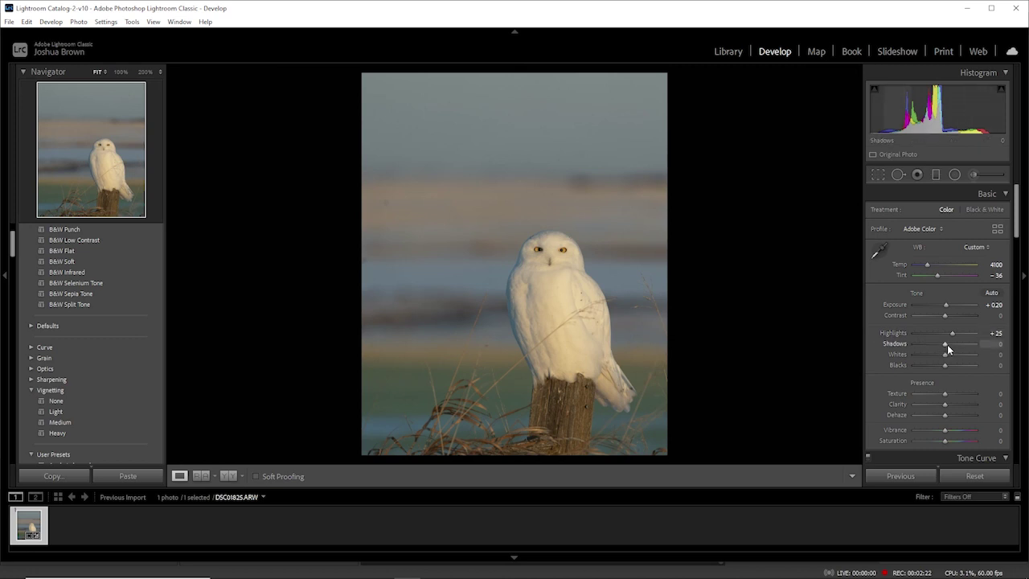
Set Shadows to −51, Whites to +25 and Blacks to −15.
{"action": "left_click_drag", "start_coordinate": [945, 344], "coordinate": [929, 342]}
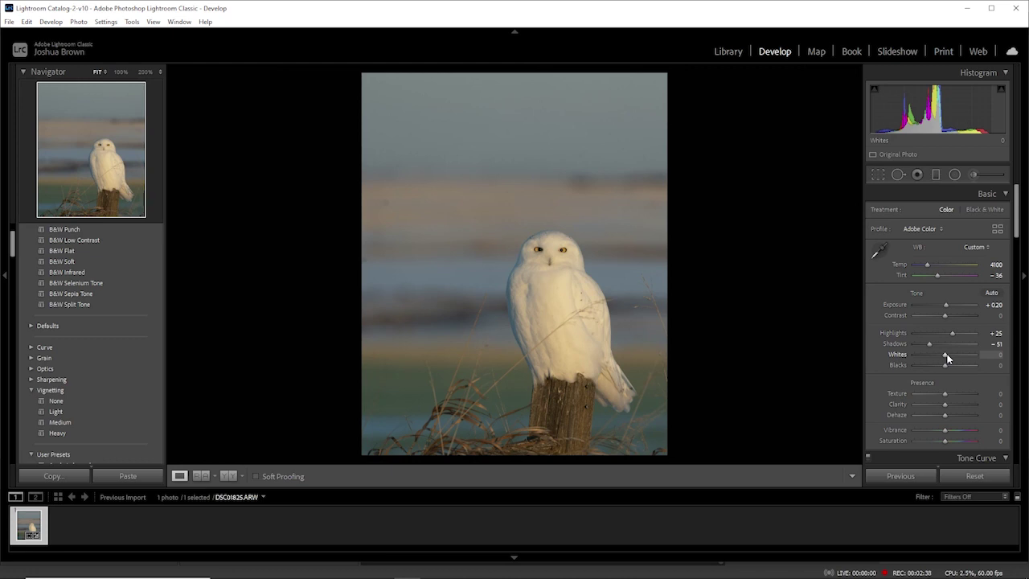
{"action": "scroll", "coordinate": [946, 358], "scroll_direction": "up", "scroll_amount": 5}
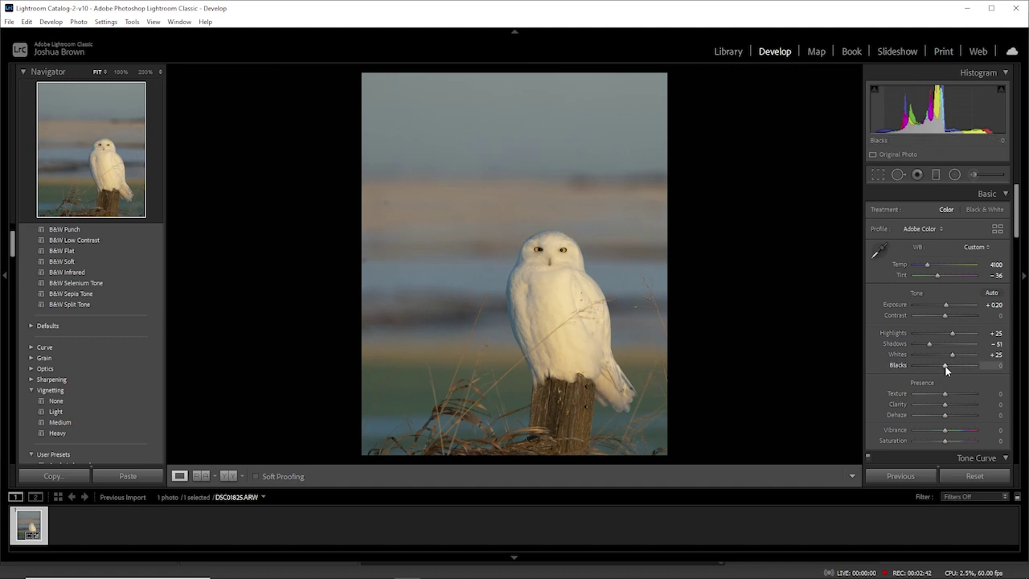
{"action": "scroll", "coordinate": [945, 367], "scroll_direction": "down", "scroll_amount": 3}
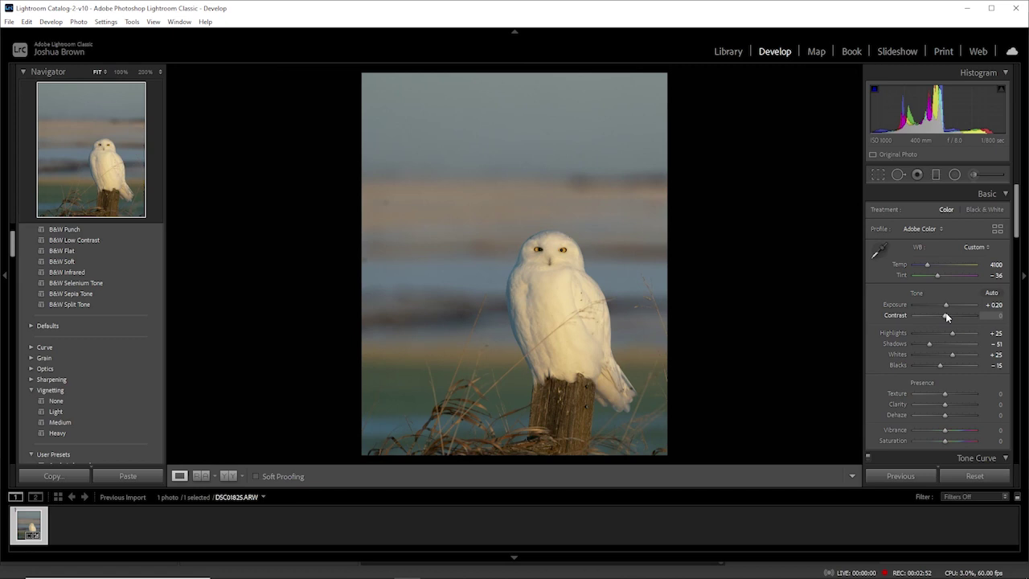
Set Contrast to −10 and check the result against the original photo.
{"action": "key", "text": "Down"}
{"action": "key", "text": "Down"}
{"action": "key", "text": "backslash"}
{"action": "key", "text": "backslash"}
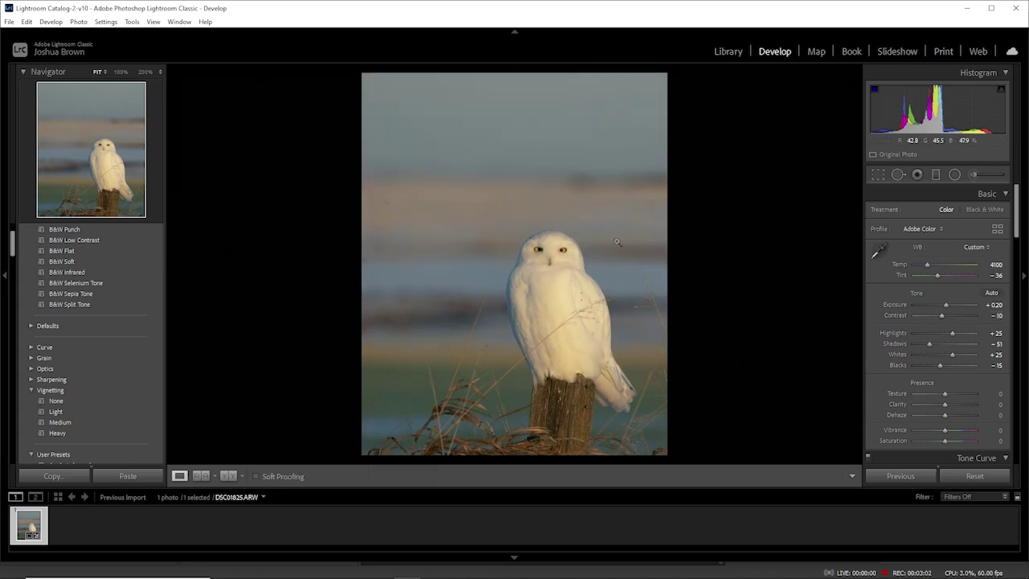
Fine-tune the photo's overall Saturation for a slight colour boost.
{"action": "scroll", "coordinate": [1015, 233], "scroll_direction": "down", "scroll_amount": 2}
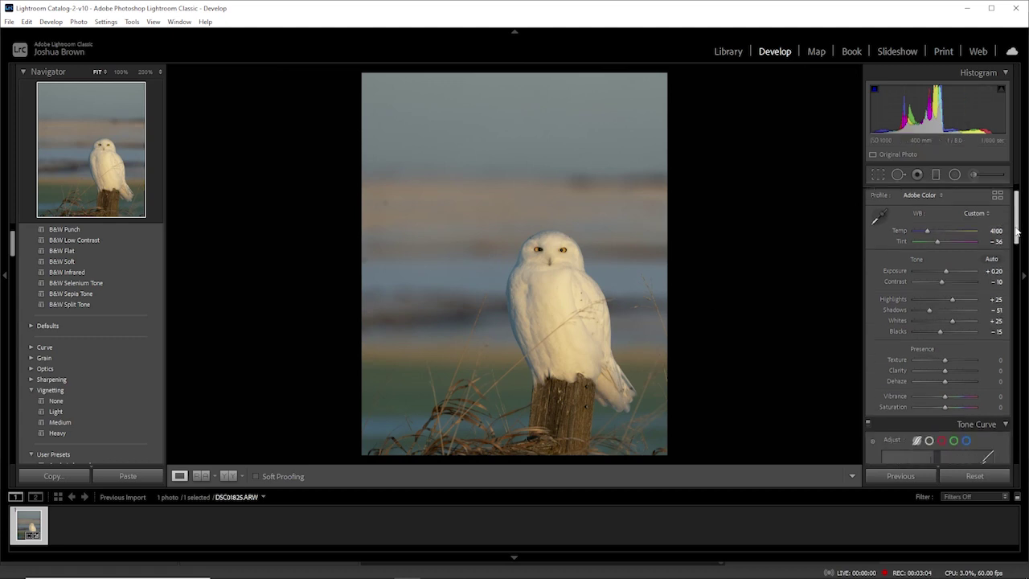
{"action": "scroll", "coordinate": [1015, 239], "scroll_direction": "down", "scroll_amount": 2}
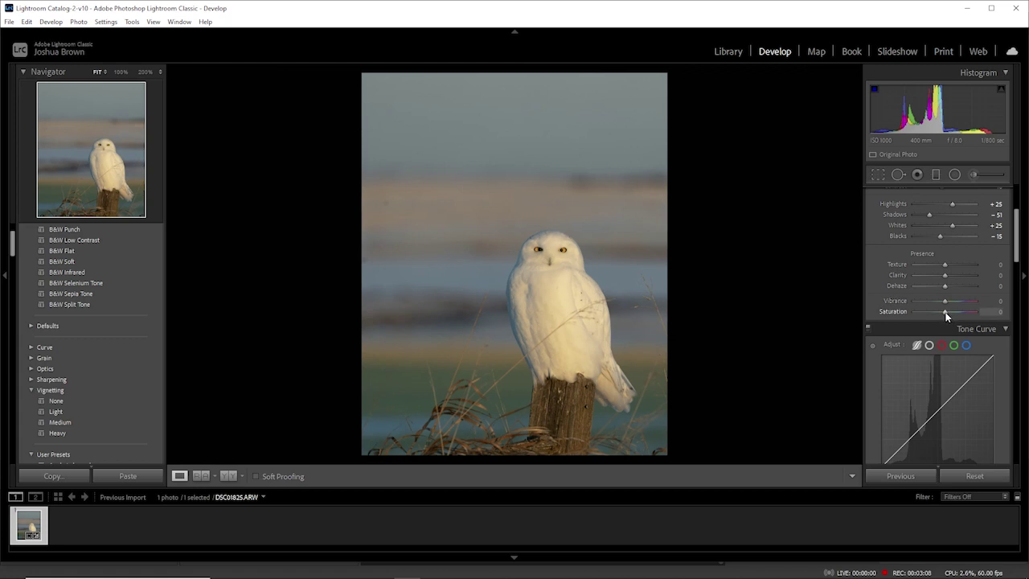
{"action": "scroll", "coordinate": [946, 316], "scroll_direction": "up", "scroll_amount": 2}
{"action": "left_click_drag", "start_coordinate": [950, 312], "coordinate": [945, 313]}
{"action": "left_click_drag", "start_coordinate": [947, 314], "coordinate": [942, 322]}
Shape the tone curve with Highlights −11, Lights +11, Darks −13 and Shadows −22, and compare before and after.
{"action": "left_click_drag", "start_coordinate": [1017, 242], "coordinate": [1021, 265]}
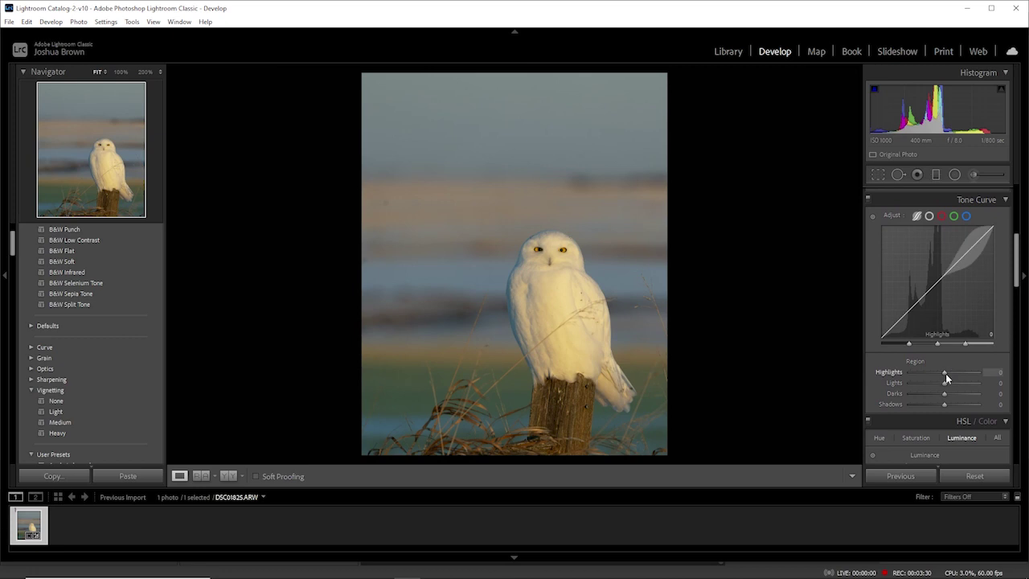
{"action": "left_click_drag", "start_coordinate": [942, 373], "coordinate": [937, 406]}
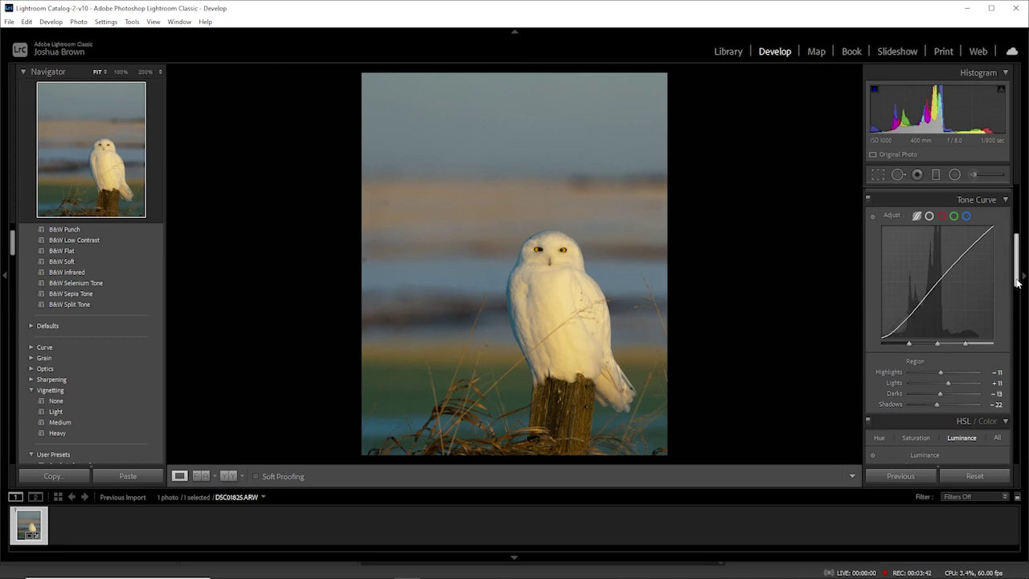
{"action": "left_click_drag", "start_coordinate": [1017, 280], "coordinate": [1016, 304]}
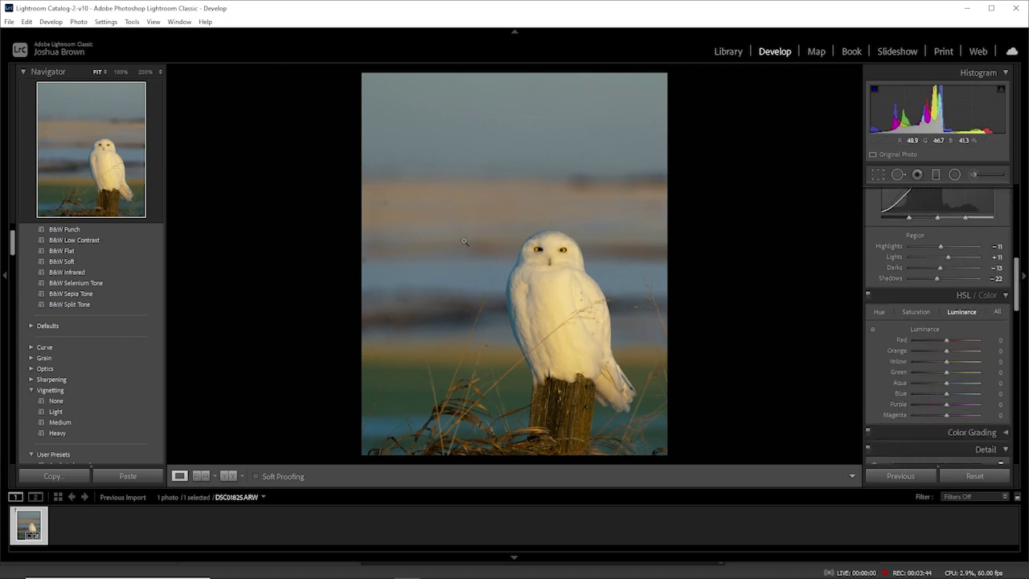
{"action": "key", "text": "backslash"}
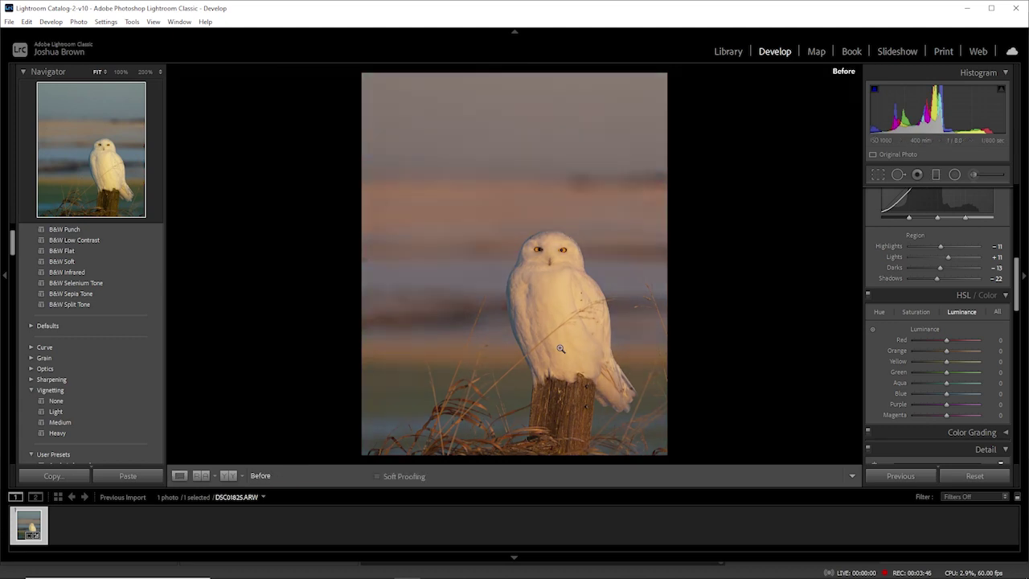
{"action": "key", "text": "backslash"}
{"action": "key", "text": "backslash"}
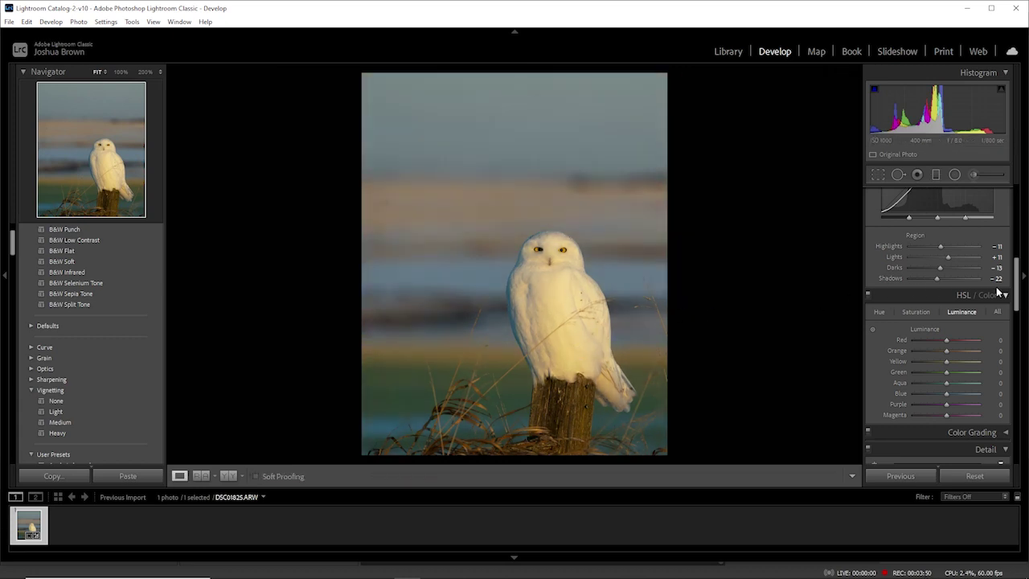
Reduce the saturation of the yellow tones in the HSL adjustments.
{"action": "scroll", "coordinate": [1017, 298], "scroll_direction": "down", "scroll_amount": 2}
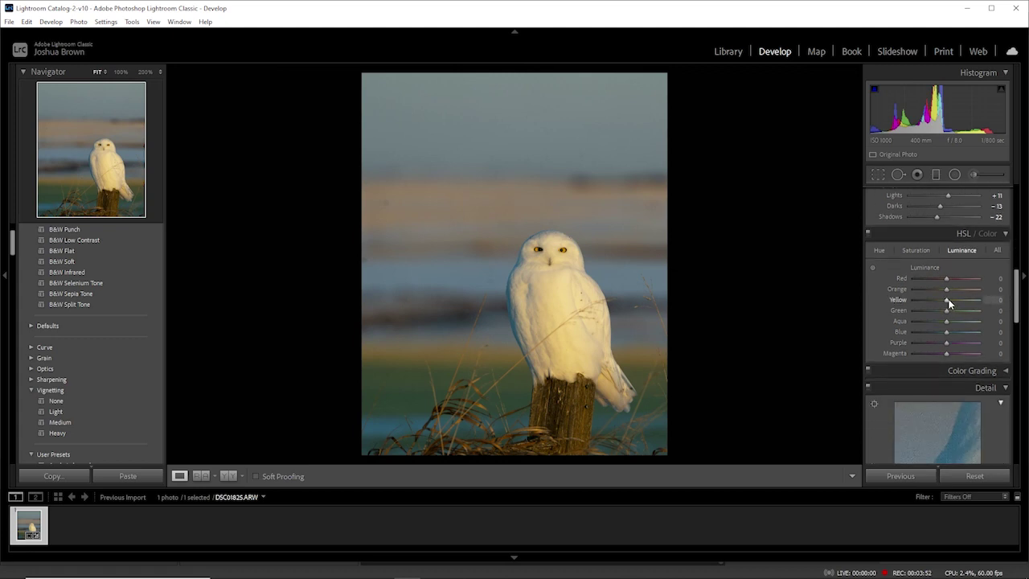
{"action": "left_click", "coordinate": [920, 250]}
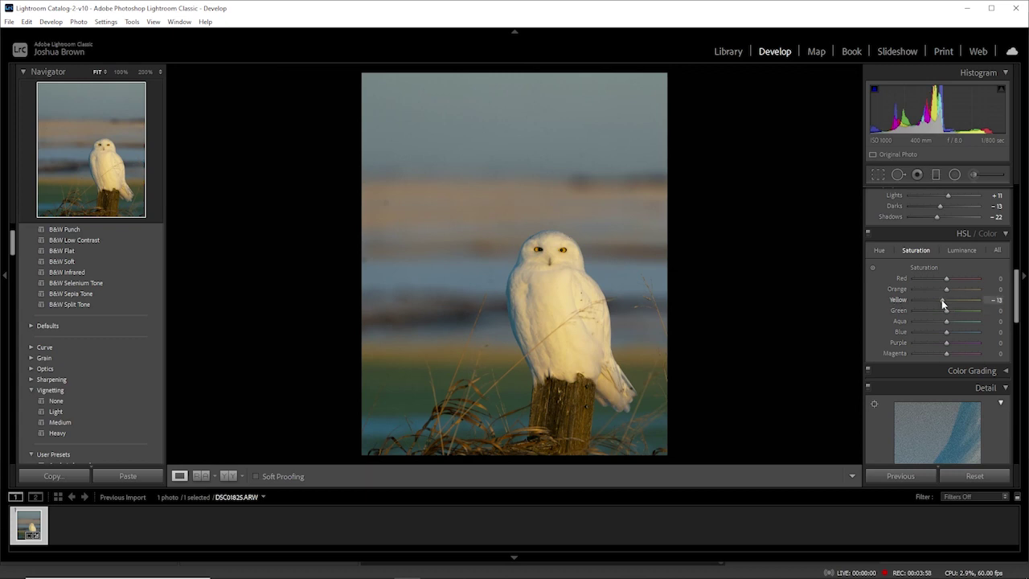
{"action": "left_click_drag", "start_coordinate": [942, 300], "coordinate": [937, 299]}
Set Luminance noise reduction to 25 while viewing the owl's edge at 100%, and compare with the unedited photo.
{"action": "left_click_drag", "start_coordinate": [1014, 305], "coordinate": [1023, 341]}
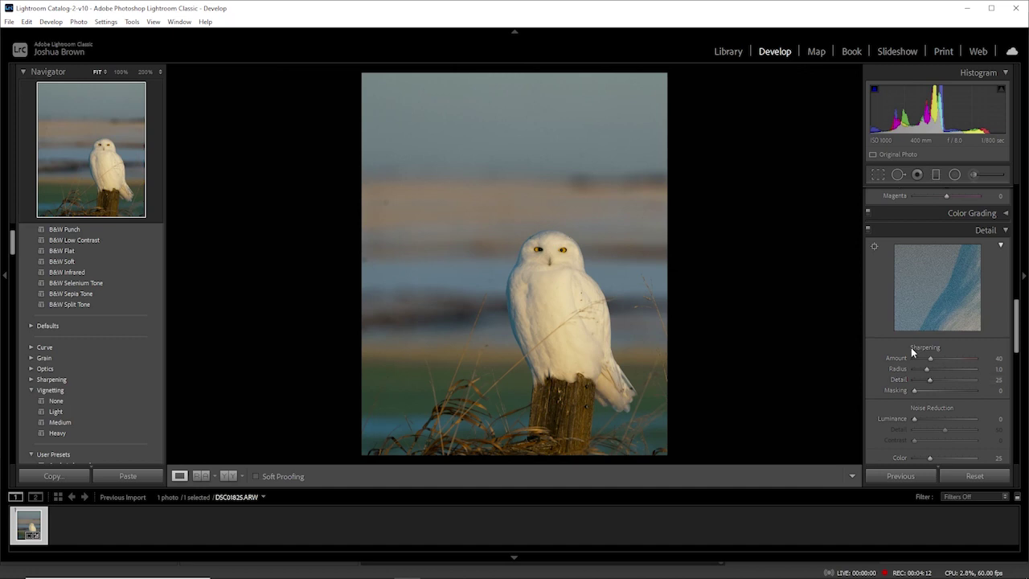
{"action": "left_click", "coordinate": [529, 300]}
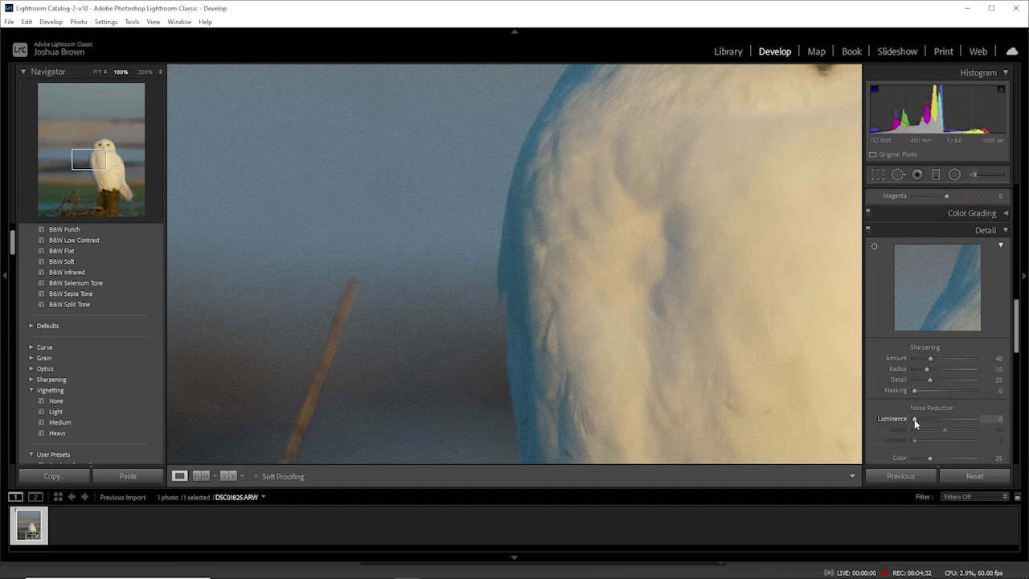
{"action": "scroll", "coordinate": [914, 419], "scroll_direction": "up", "scroll_amount": 5}
{"action": "key", "text": "backslash"}
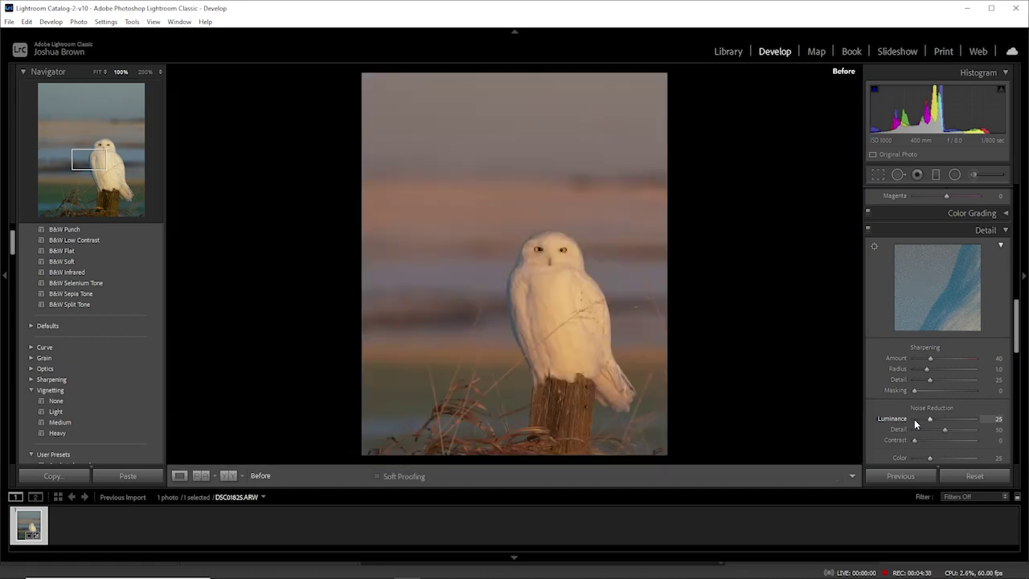
{"action": "key", "text": "backslash"}
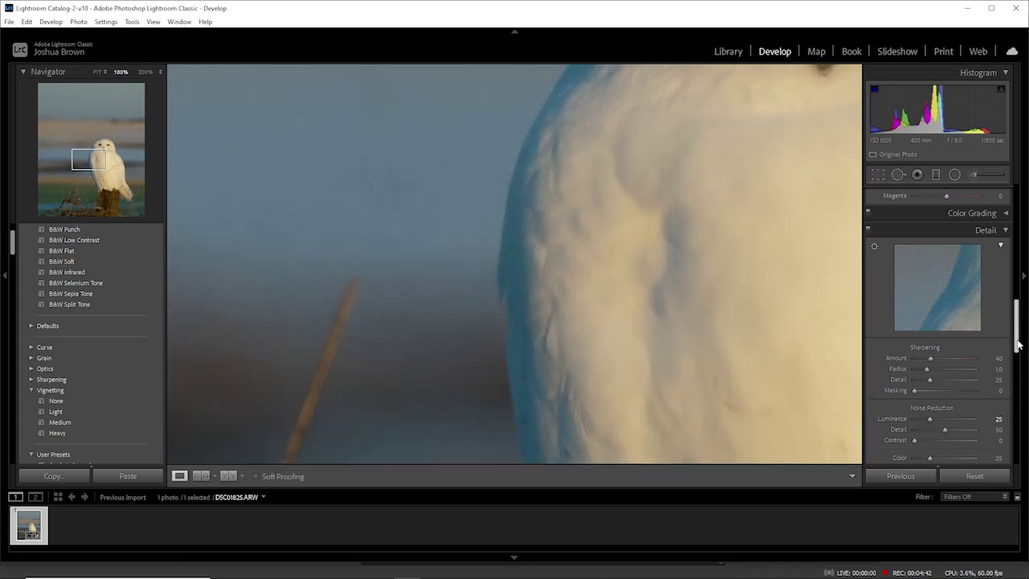
Apply the Light vignetting preset while viewing the whole photo, and raise the overall Exposure to +0.30.
{"action": "left_click_drag", "start_coordinate": [1019, 345], "coordinate": [1025, 382]}
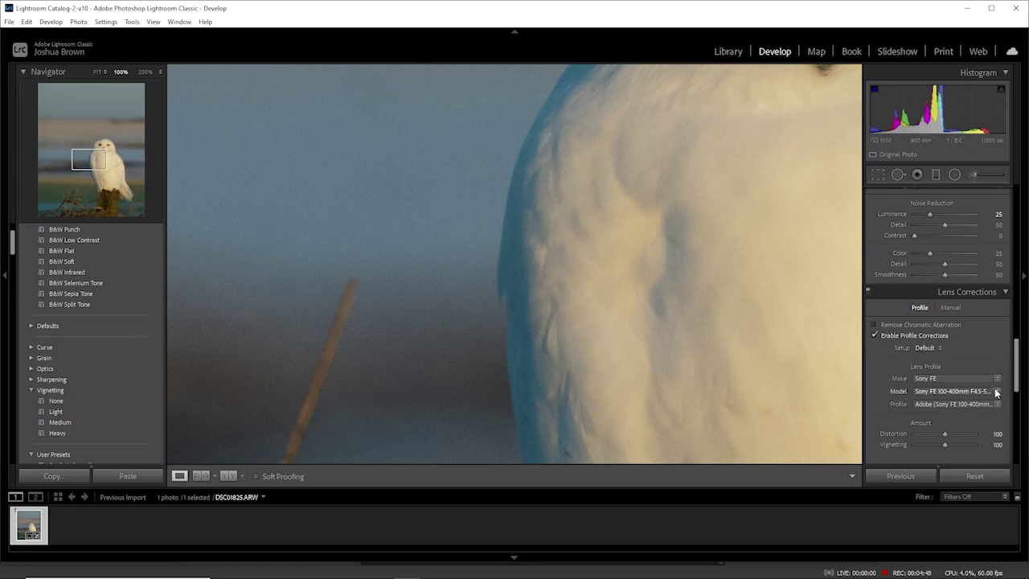
{"action": "left_click_drag", "start_coordinate": [1017, 371], "coordinate": [1018, 383]}
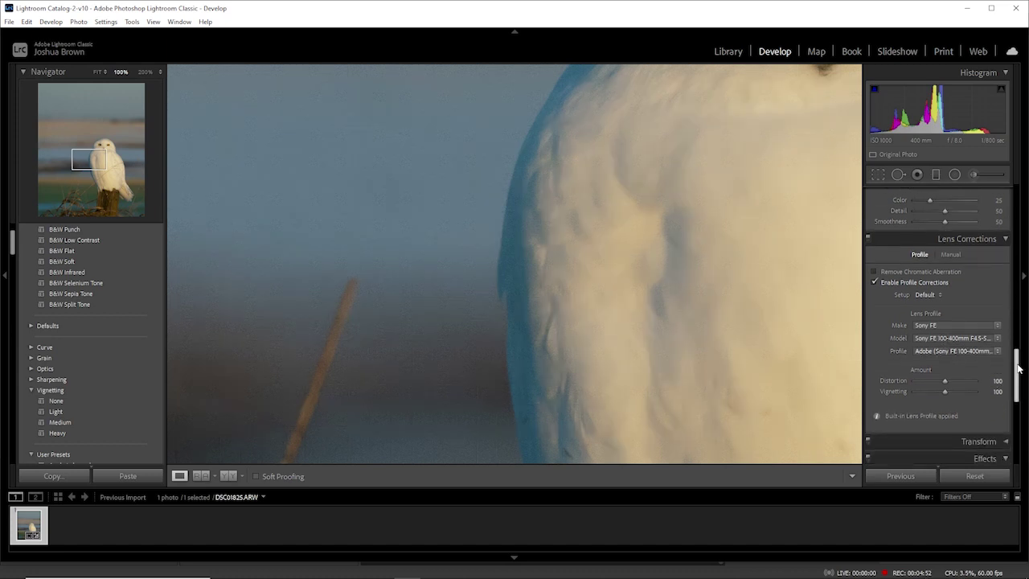
{"action": "left_click_drag", "start_coordinate": [1017, 368], "coordinate": [1022, 400]}
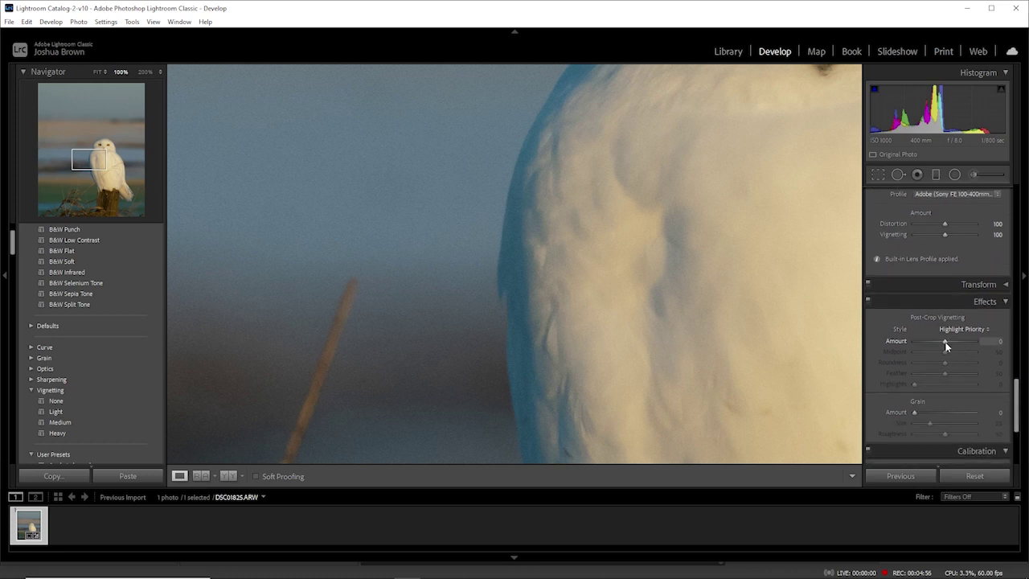
{"action": "left_click", "coordinate": [98, 72]}
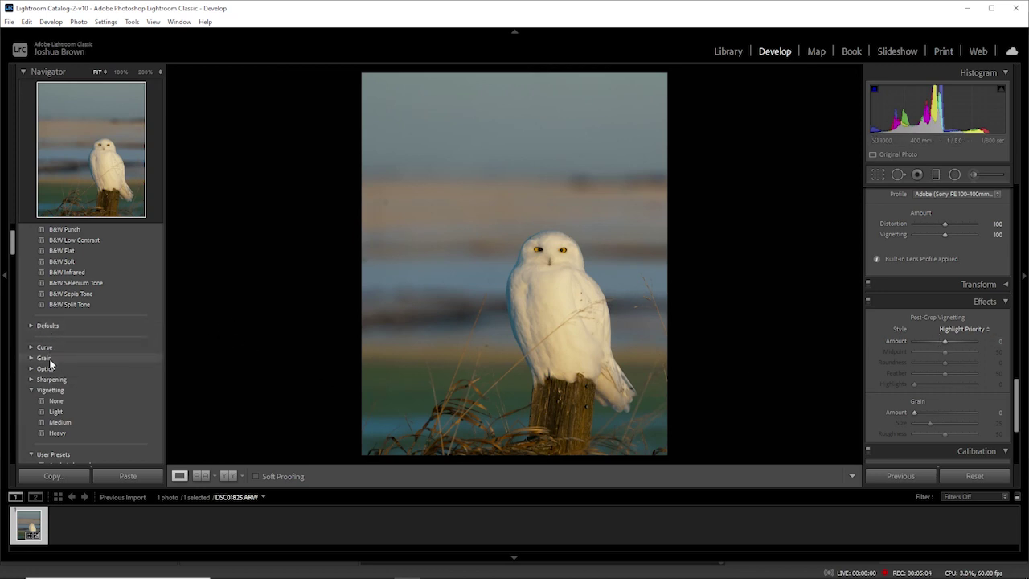
{"action": "left_click", "coordinate": [55, 412]}
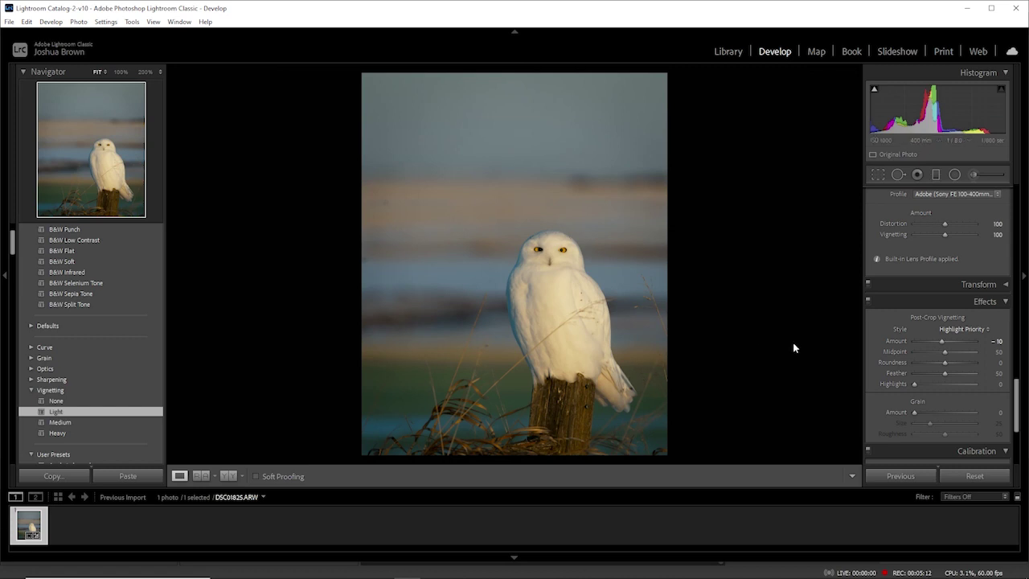
{"action": "left_click_drag", "start_coordinate": [1015, 402], "coordinate": [1014, 203]}
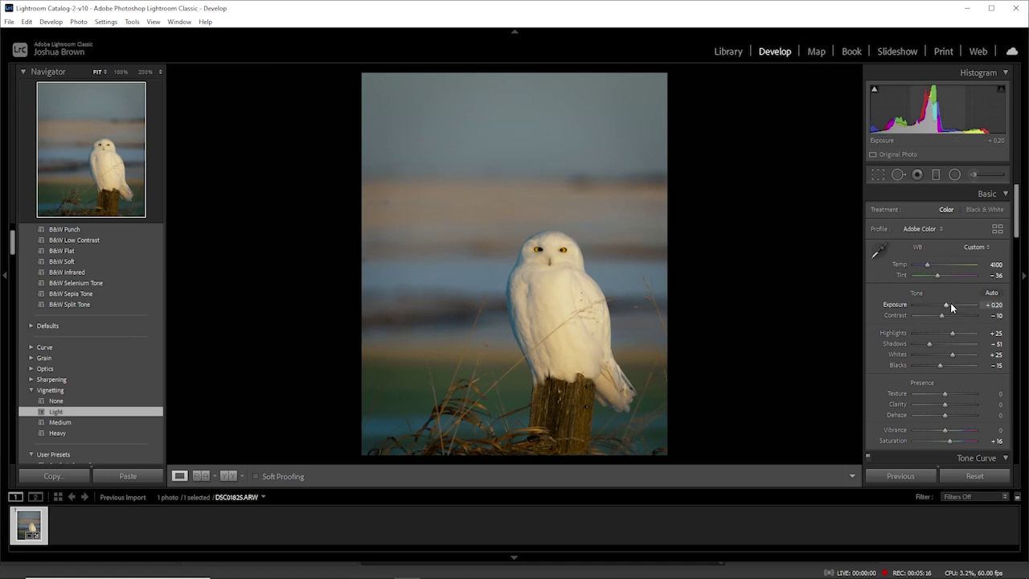
{"action": "scroll", "coordinate": [948, 302], "scroll_direction": "up", "scroll_amount": 1}
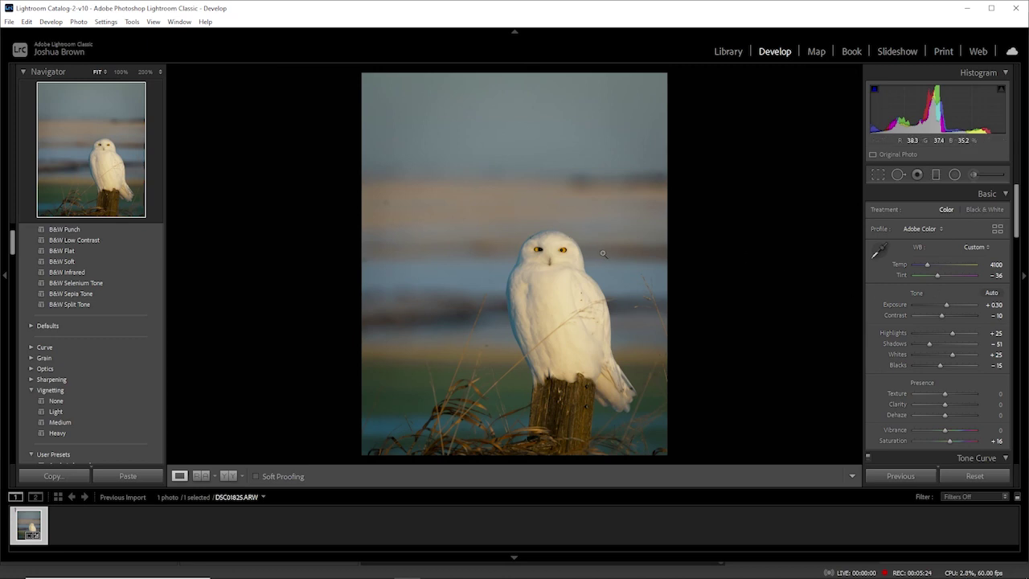
Heal the dark dust spot in the tan background band with Spot Removal at size 76, working at 100% view.
{"action": "left_click", "coordinate": [402, 207]}
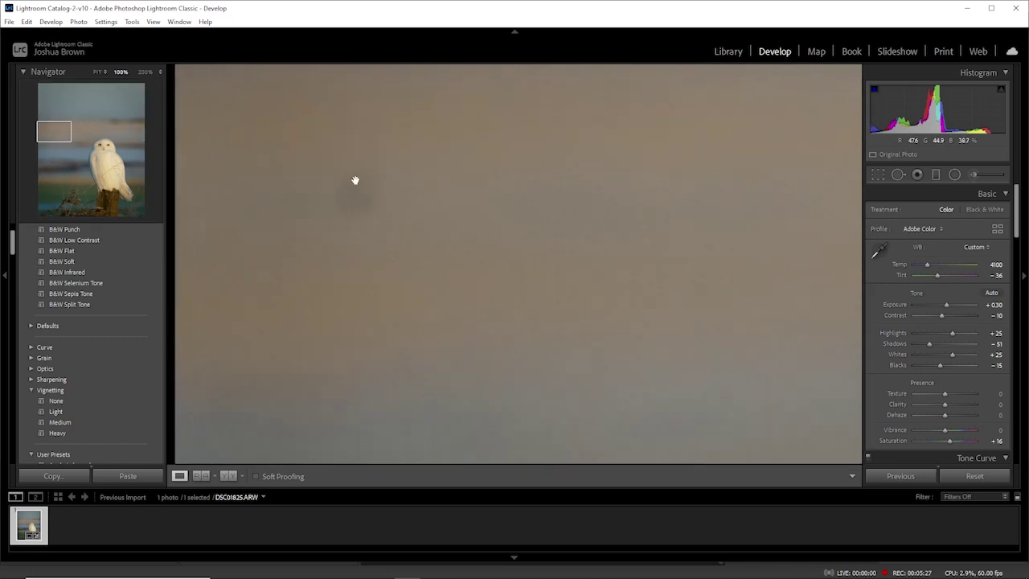
{"action": "left_click", "coordinate": [898, 174]}
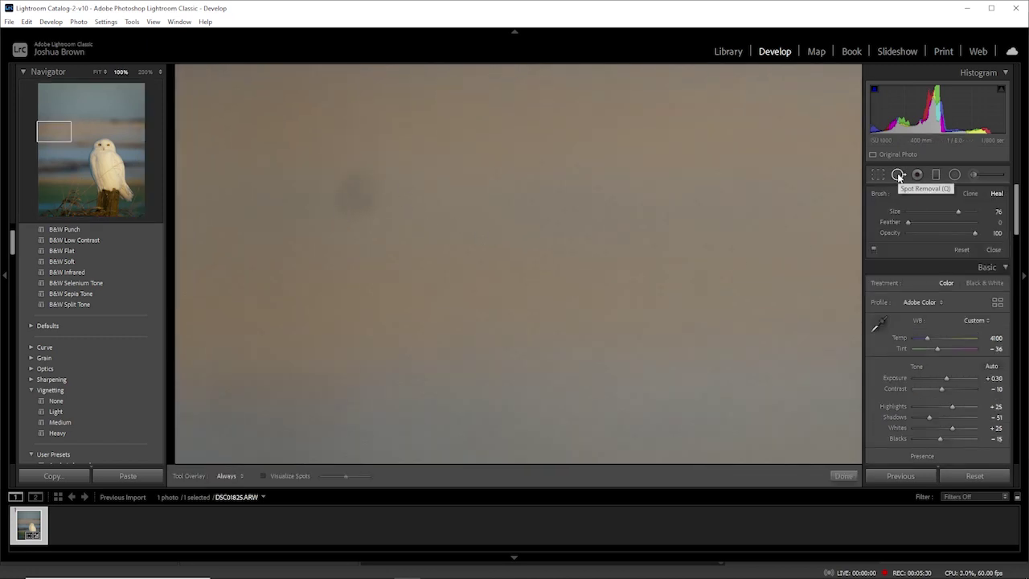
{"action": "left_click", "coordinate": [355, 193]}
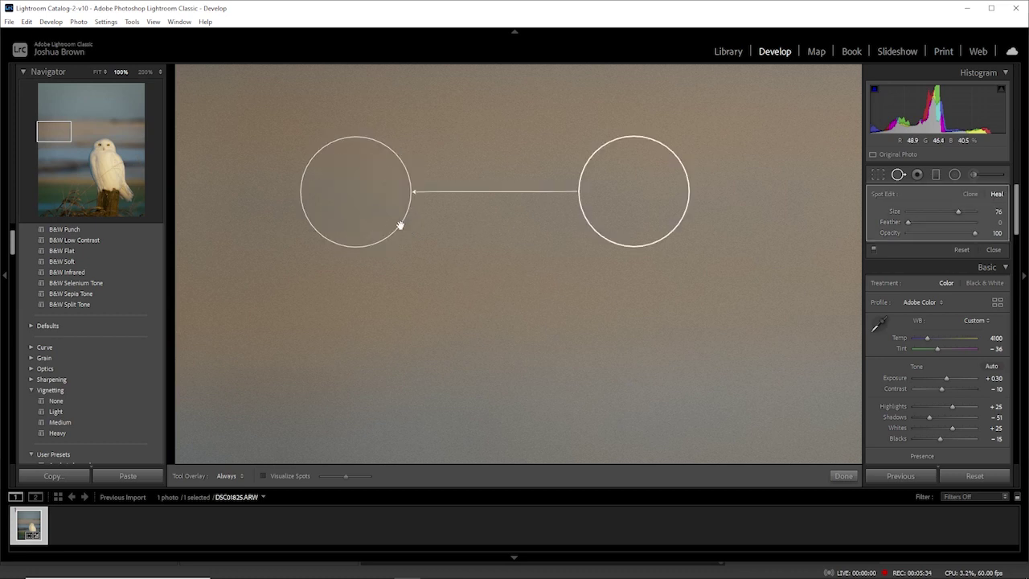
{"action": "left_click", "coordinate": [846, 476]}
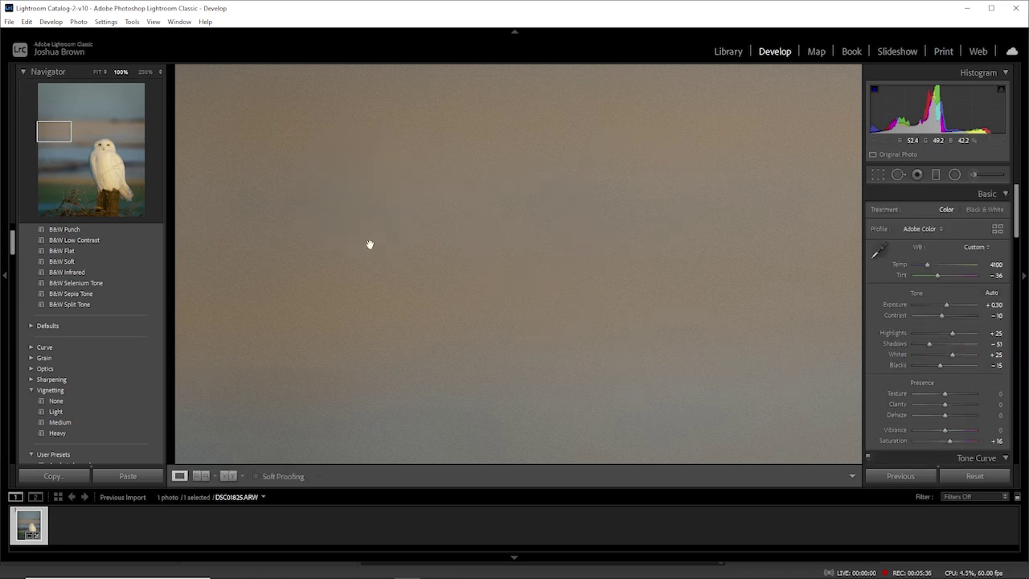
Heal another small spot near the left edge of the photo's background with Spot Removal, viewing the full image.
{"action": "left_click", "coordinate": [97, 72]}
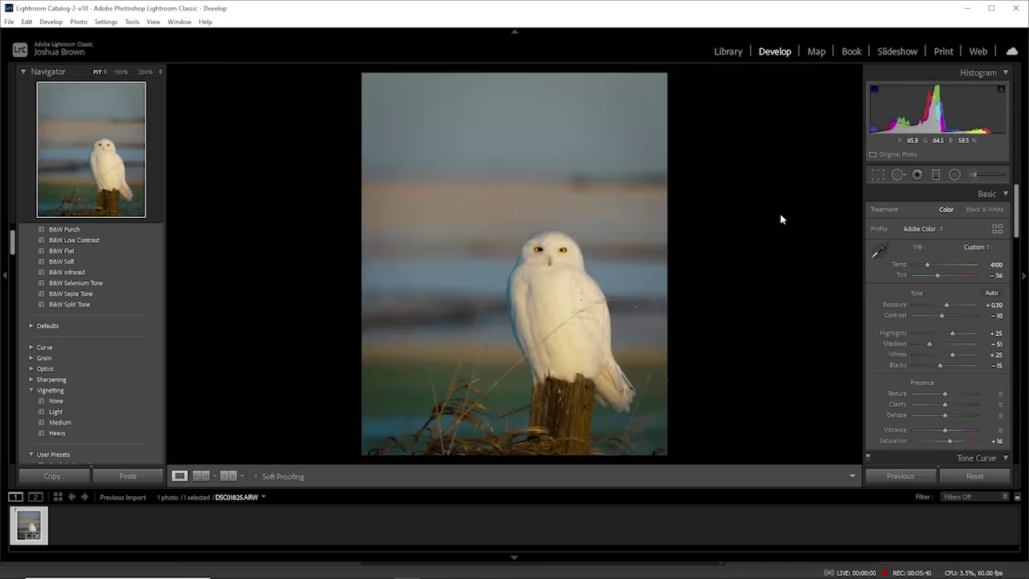
{"action": "left_click", "coordinate": [897, 175]}
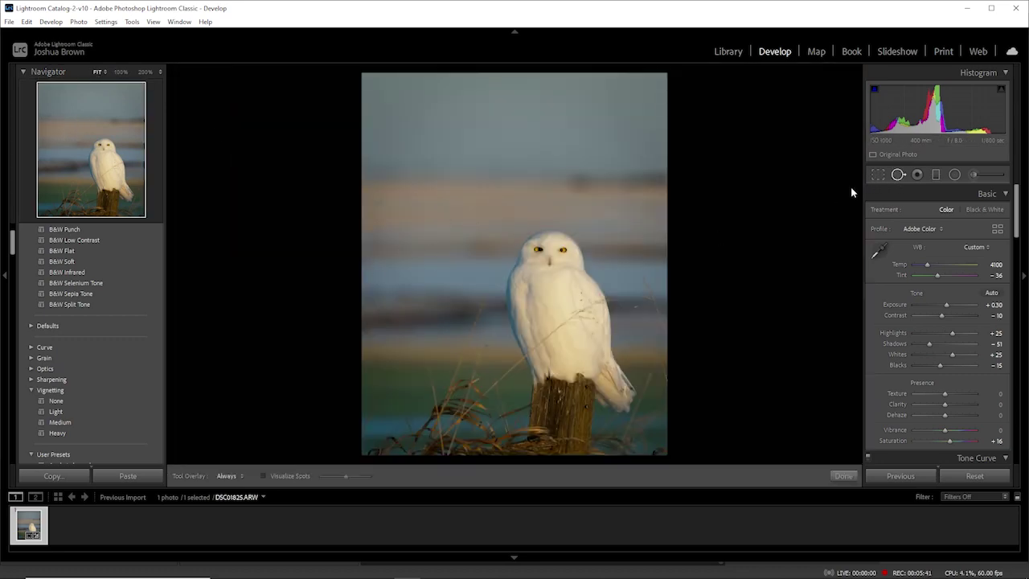
{"action": "left_click", "coordinate": [367, 259]}
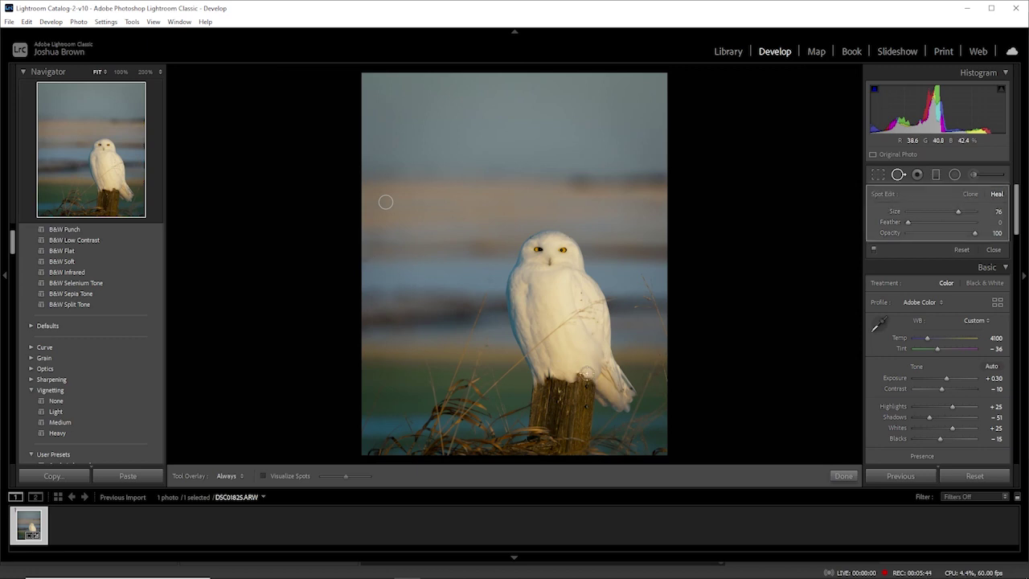
{"action": "left_click", "coordinate": [843, 476]}
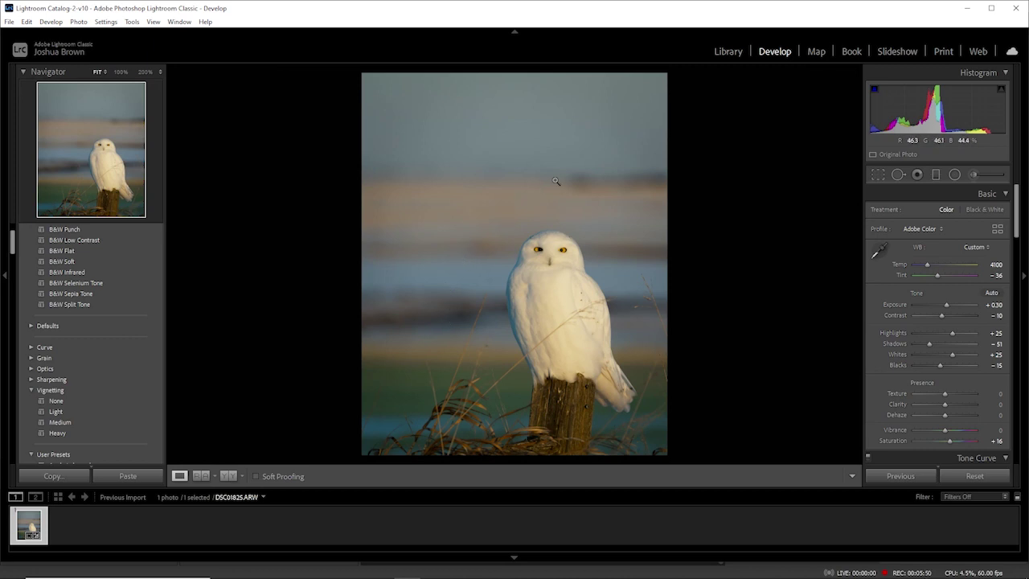
Add a graduated filter over the sky and shift it down to centre on the horizon, using the mask overlay to check coverage.
{"action": "left_click", "coordinate": [936, 177]}
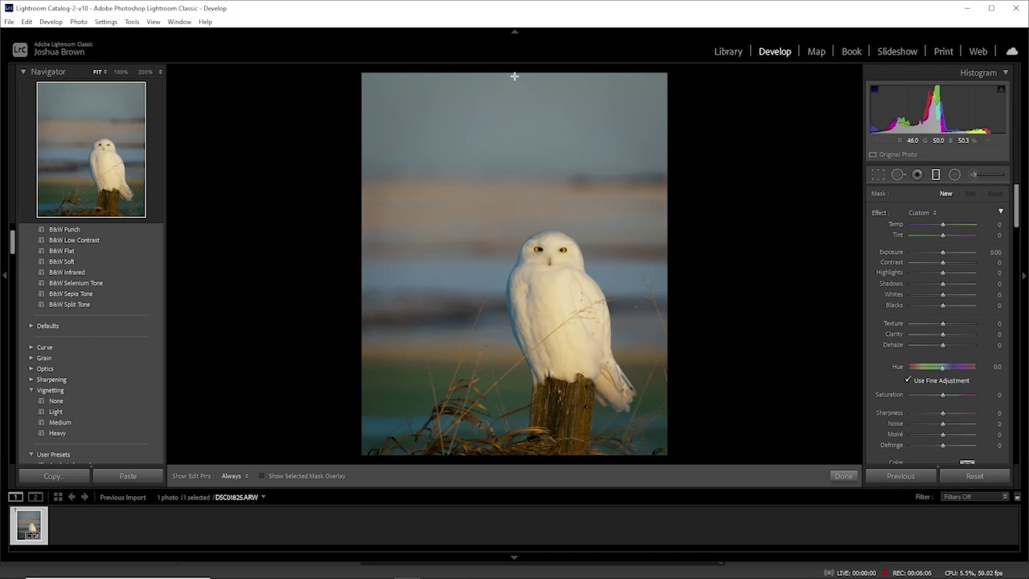
{"action": "left_click_drag", "start_coordinate": [515, 76], "coordinate": [513, 207]}
{"action": "left_click", "coordinate": [313, 474]}
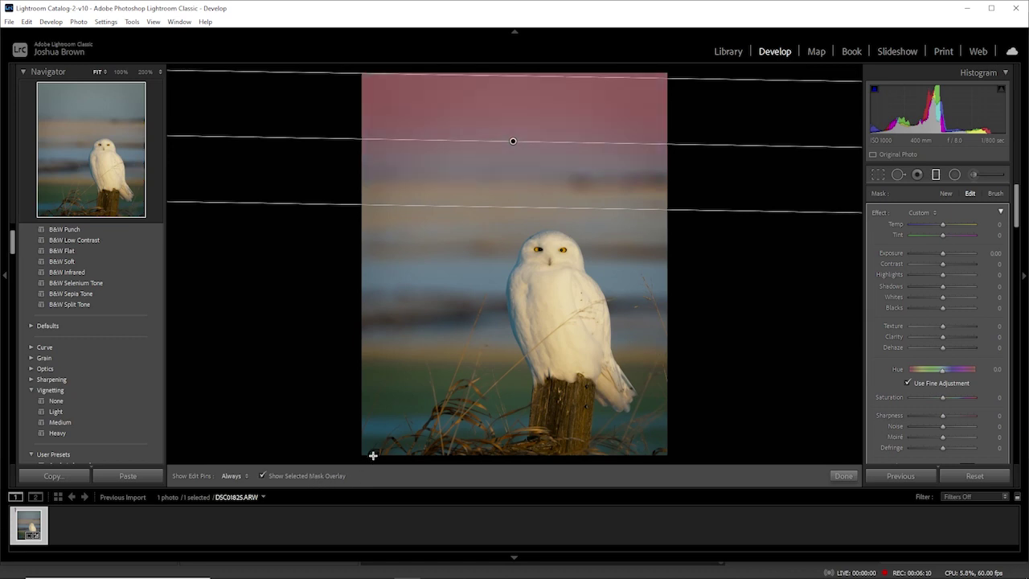
{"action": "left_click_drag", "start_coordinate": [513, 142], "coordinate": [513, 188]}
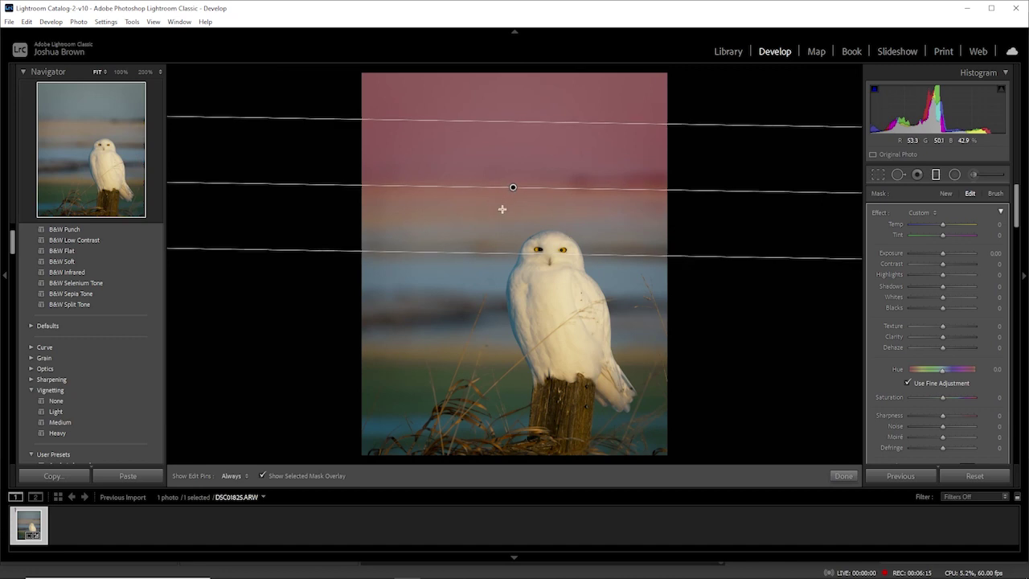
{"action": "left_click", "coordinate": [264, 477]}
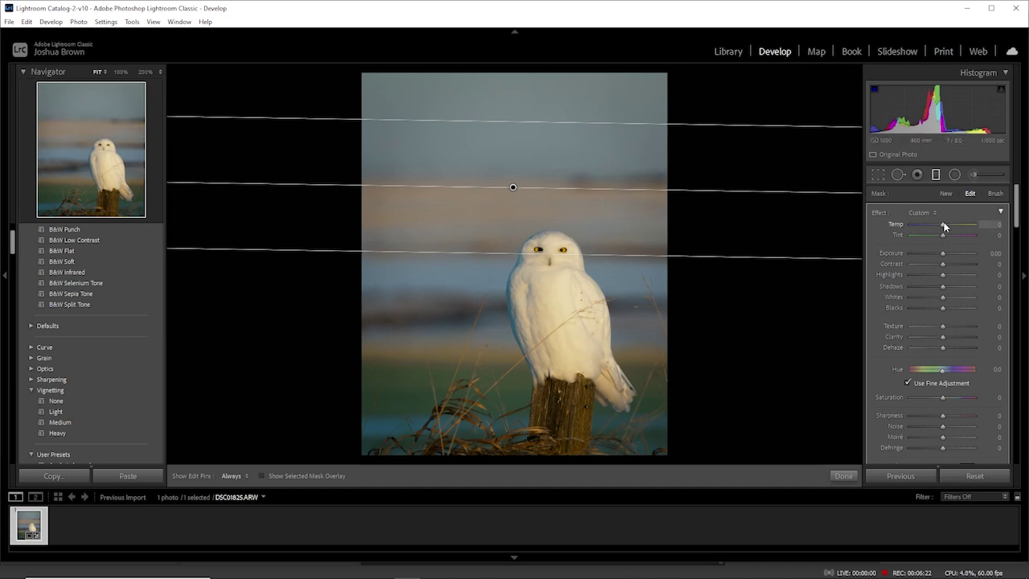
Cool the sky's graduated filter with a lower Temp, nudge its Saturation up slightly, and finish the filter.
{"action": "left_click_drag", "start_coordinate": [942, 225], "coordinate": [938, 225]}
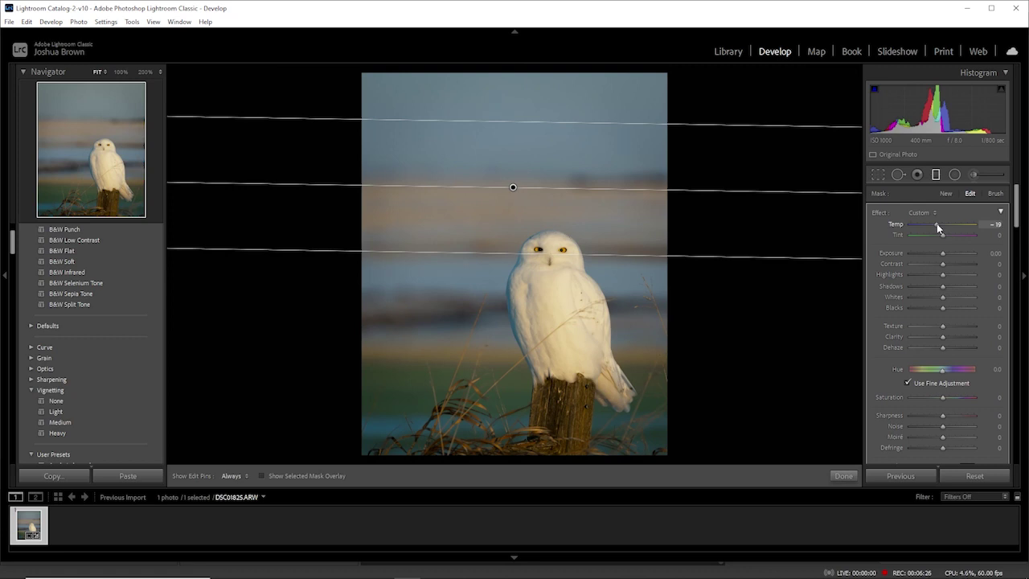
{"action": "left_click_drag", "start_coordinate": [938, 226], "coordinate": [936, 226]}
{"action": "left_click_drag", "start_coordinate": [1016, 222], "coordinate": [1015, 243]}
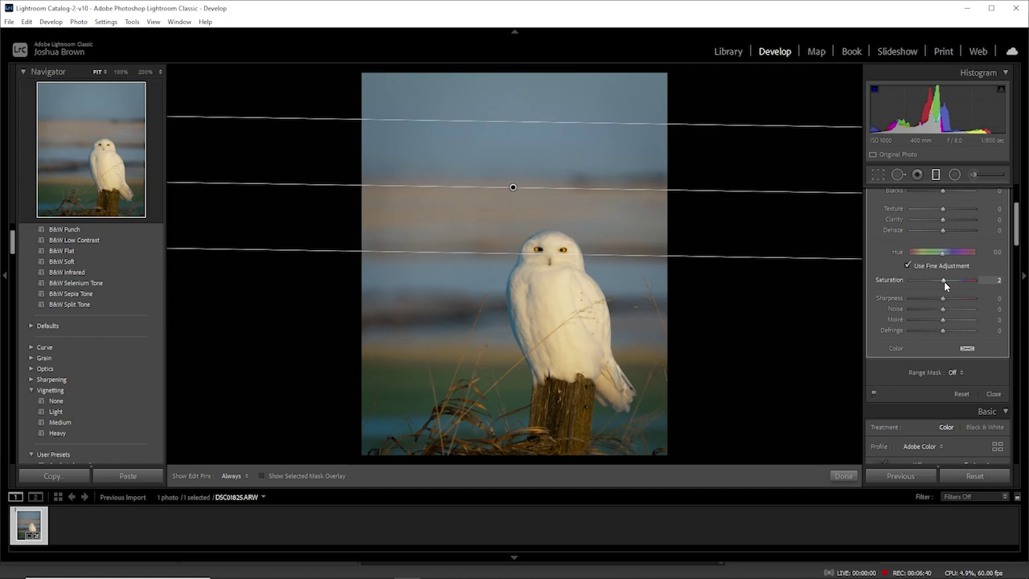
{"action": "left_click", "coordinate": [843, 476]}
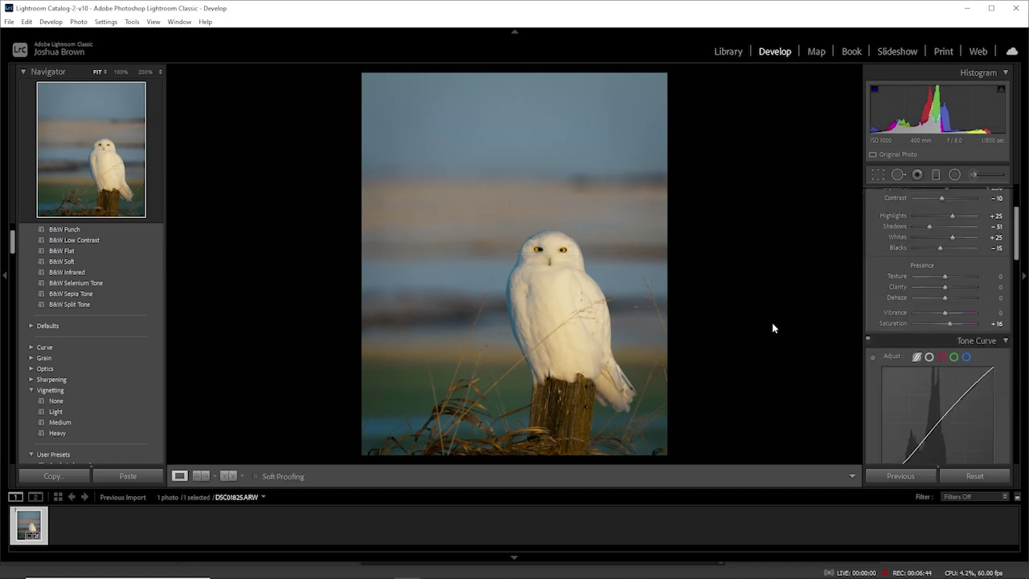
Compare the edited owl photo with its original version and return to the basic adjustments.
{"action": "key", "text": "backslash"}
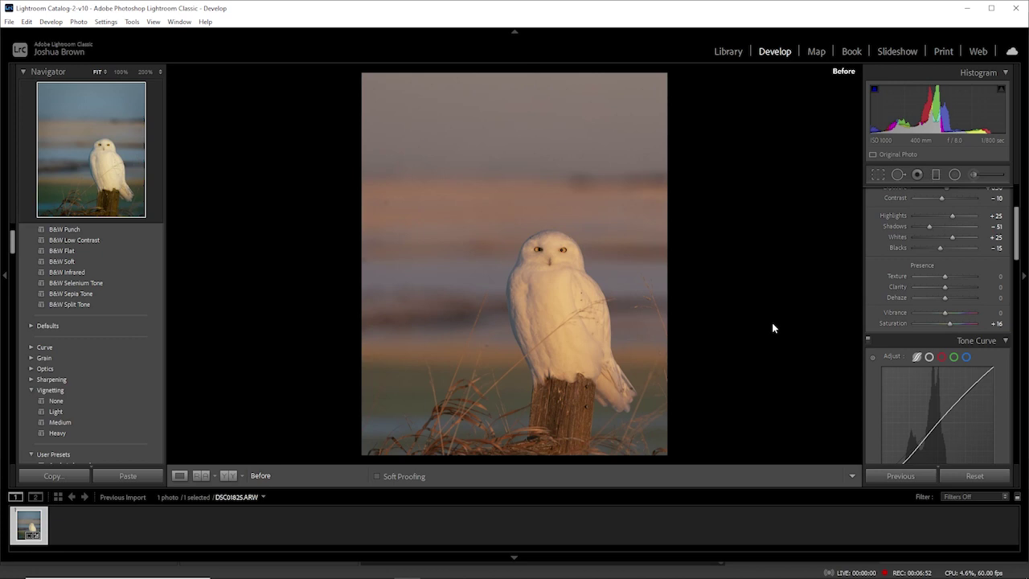
{"action": "key", "text": "backslash"}
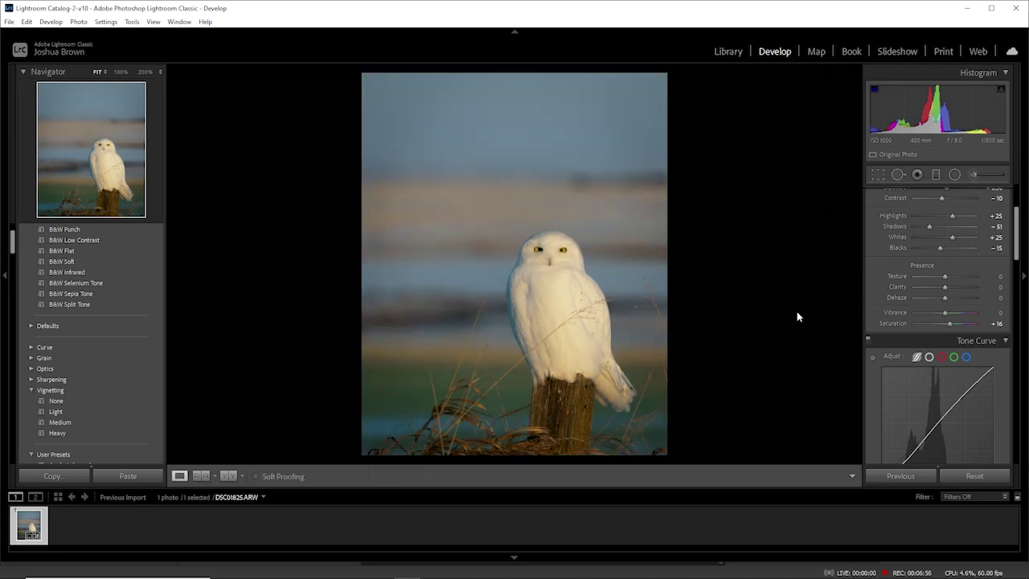
{"action": "left_click_drag", "start_coordinate": [1017, 250], "coordinate": [1017, 229]}
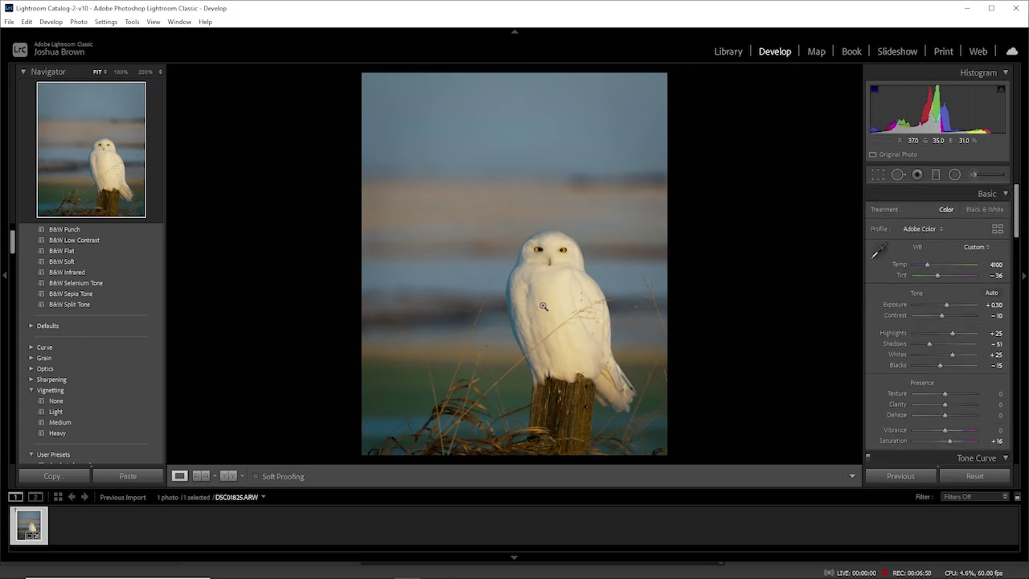